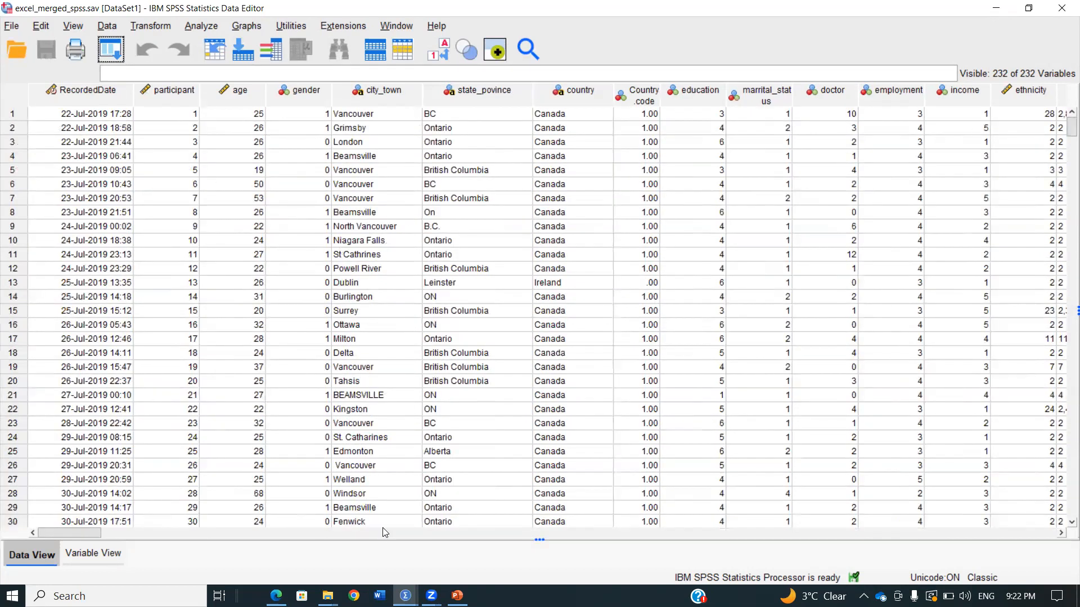
Look through the dataset's demographic and psychological need variables, including the rel, comp and aut scores
drag(98, 530, 156, 530)
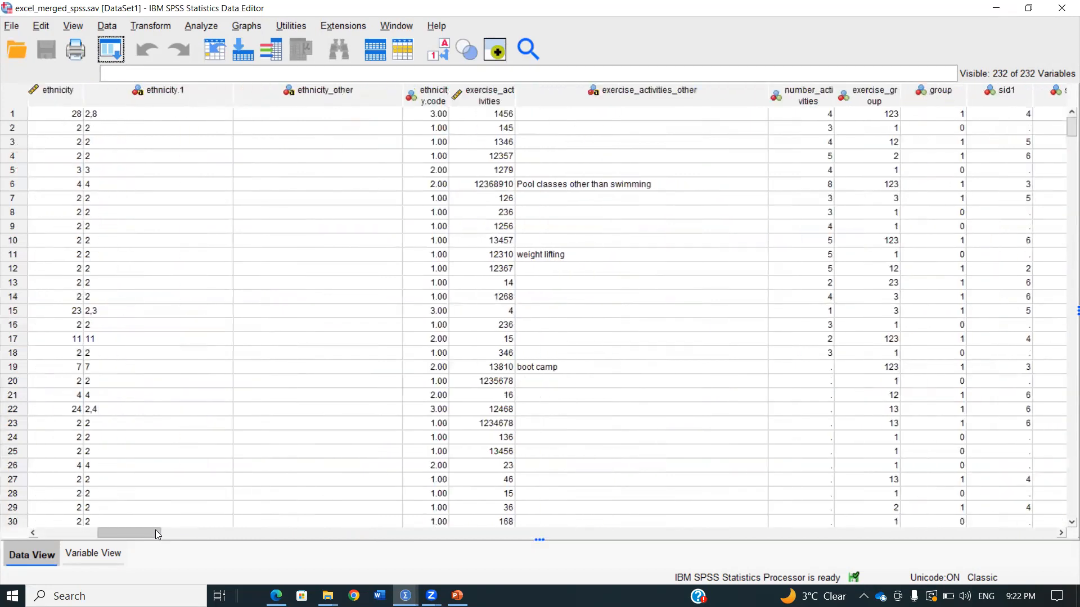
drag(157, 531, 288, 532)
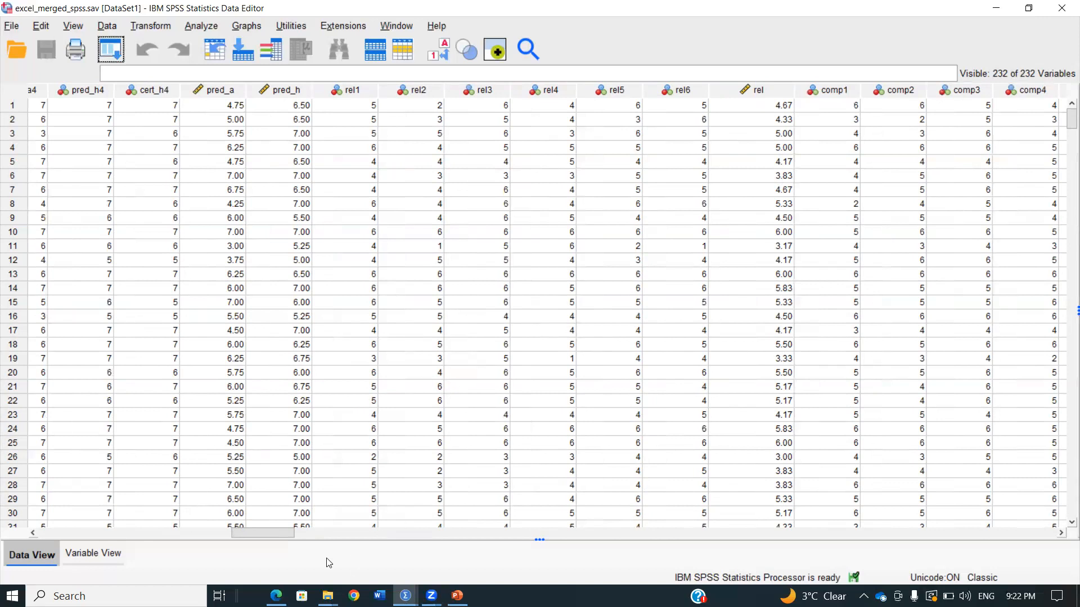
mouse_move(287, 535)
mouse_down()
mouse_move(248, 534)
mouse_move(229, 548)
mouse_move(313, 547)
mouse_move(301, 547)
mouse_up()
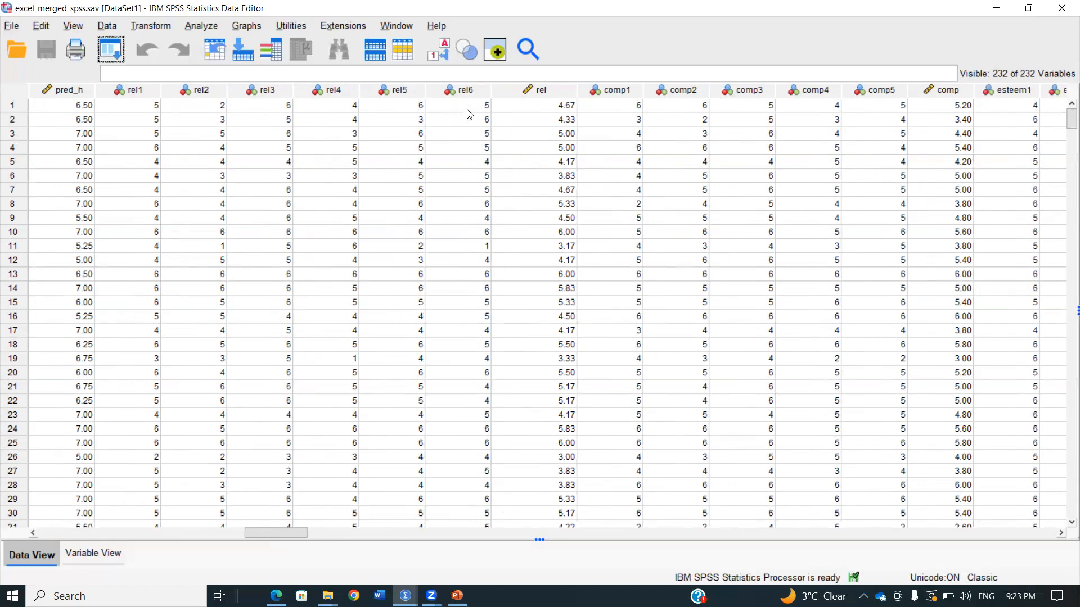
click(532, 105)
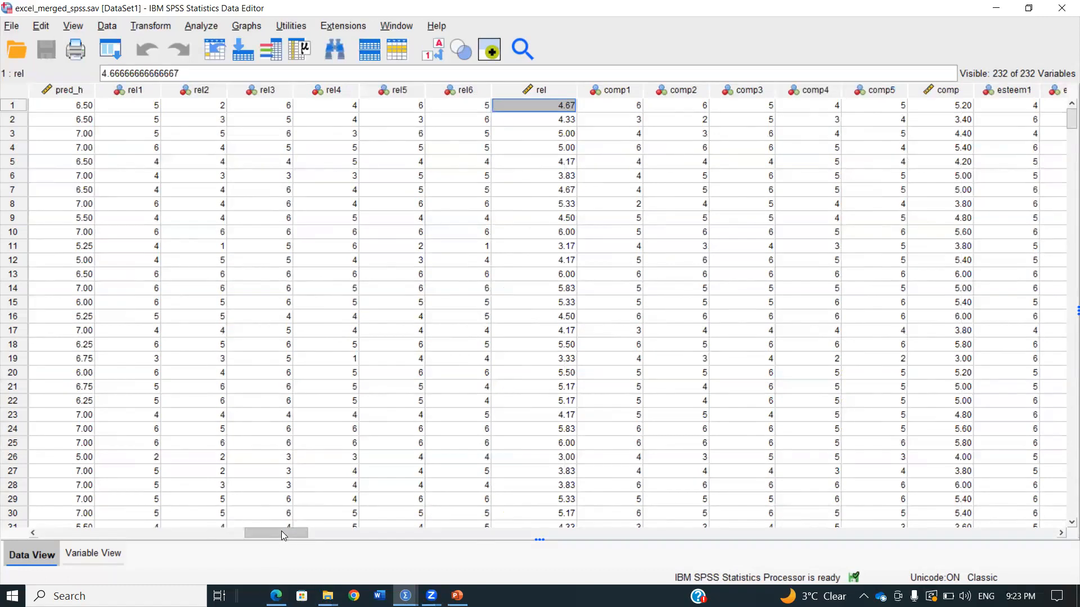
drag(281, 530, 787, 476)
click(730, 107)
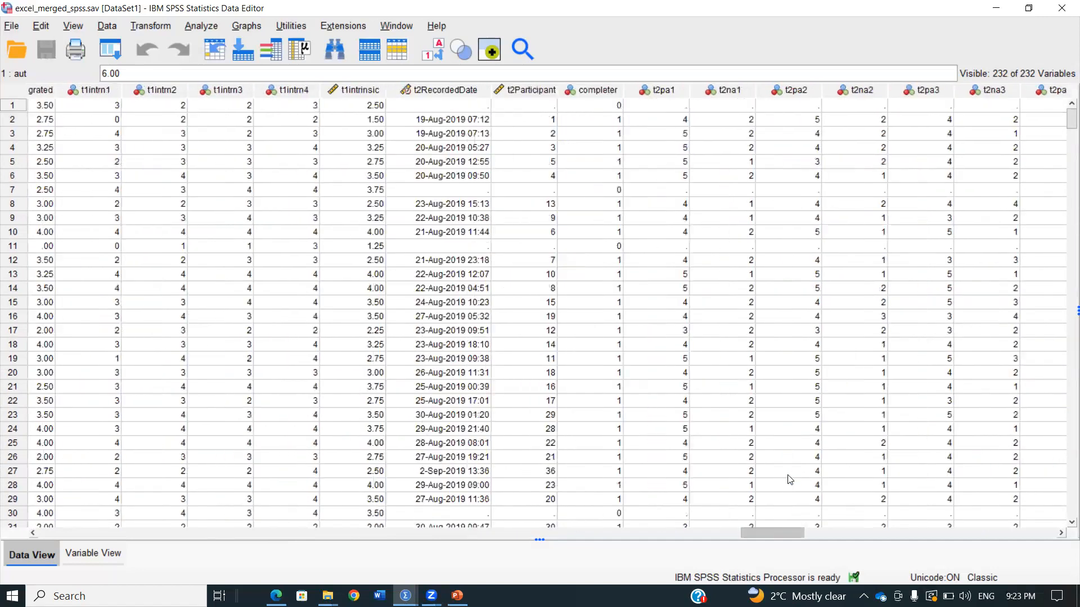
Examine the time-2 variables across the cases, including the t2intrinsic motivation scores
scroll(682, 391, down, 20)
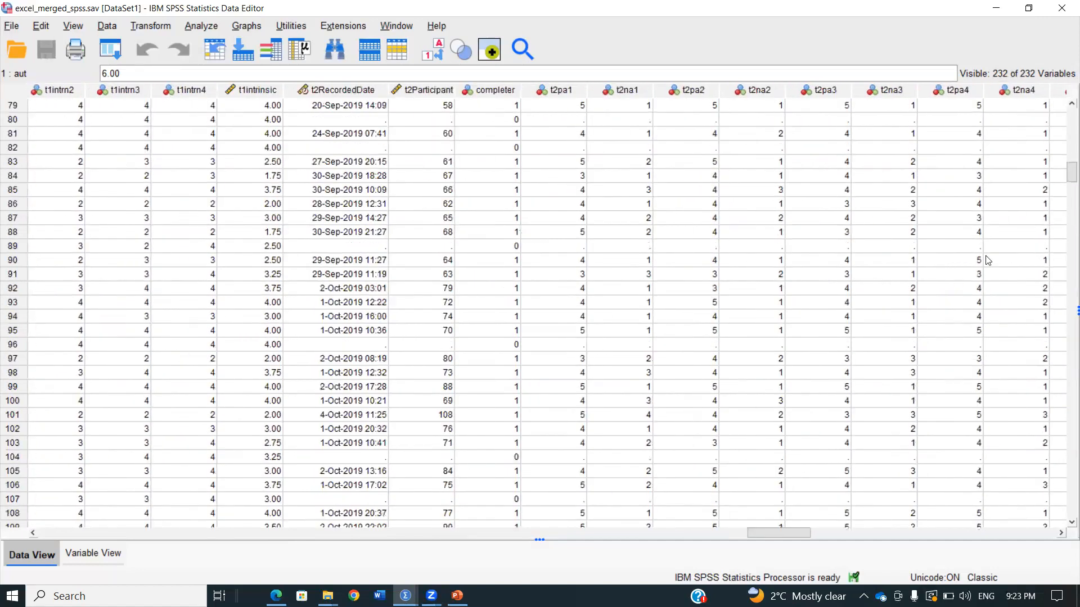
drag(1071, 174, 1066, 355)
drag(1047, 523, 1062, 100)
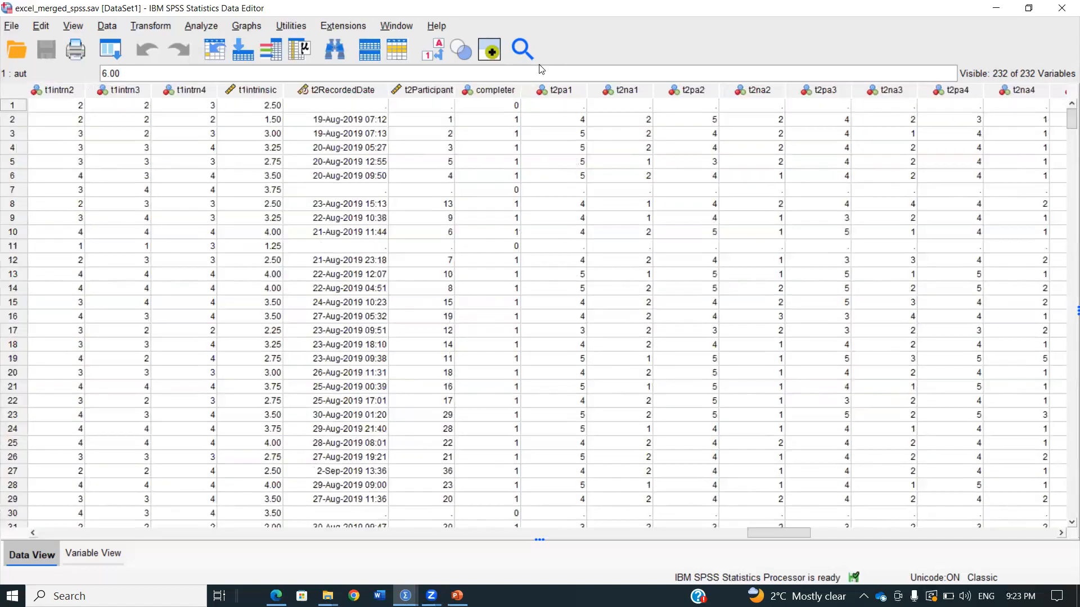
drag(777, 532, 1040, 525)
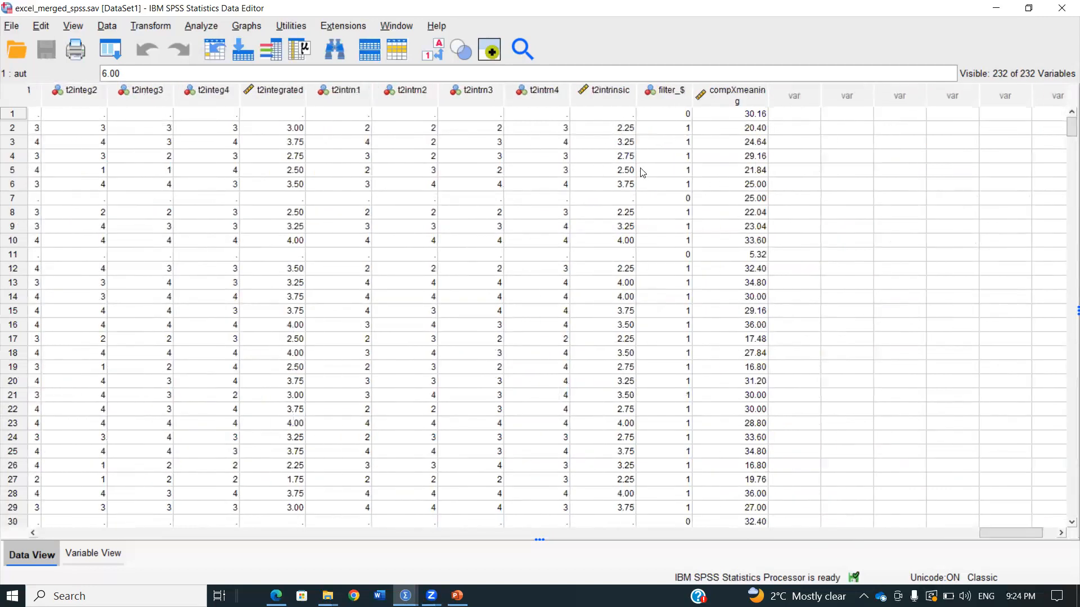
click(630, 130)
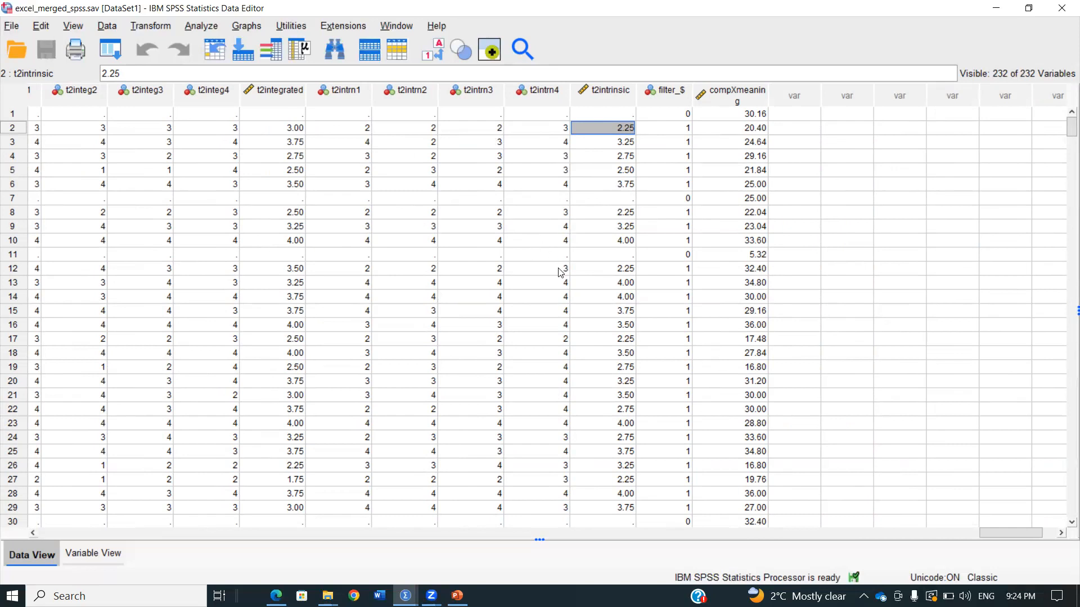
click(617, 341)
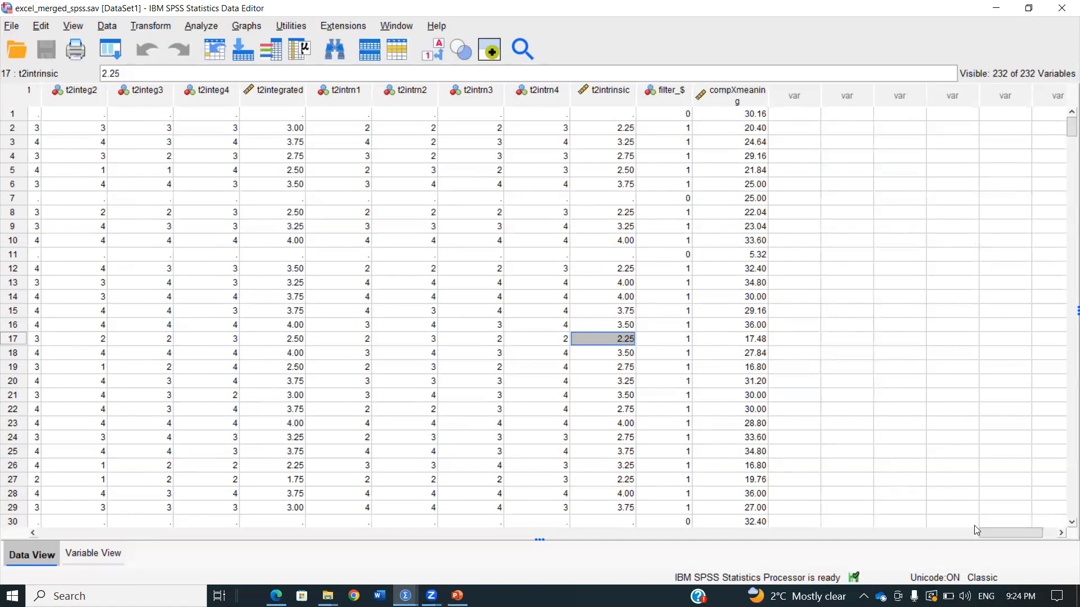
drag(990, 535, 974, 535)
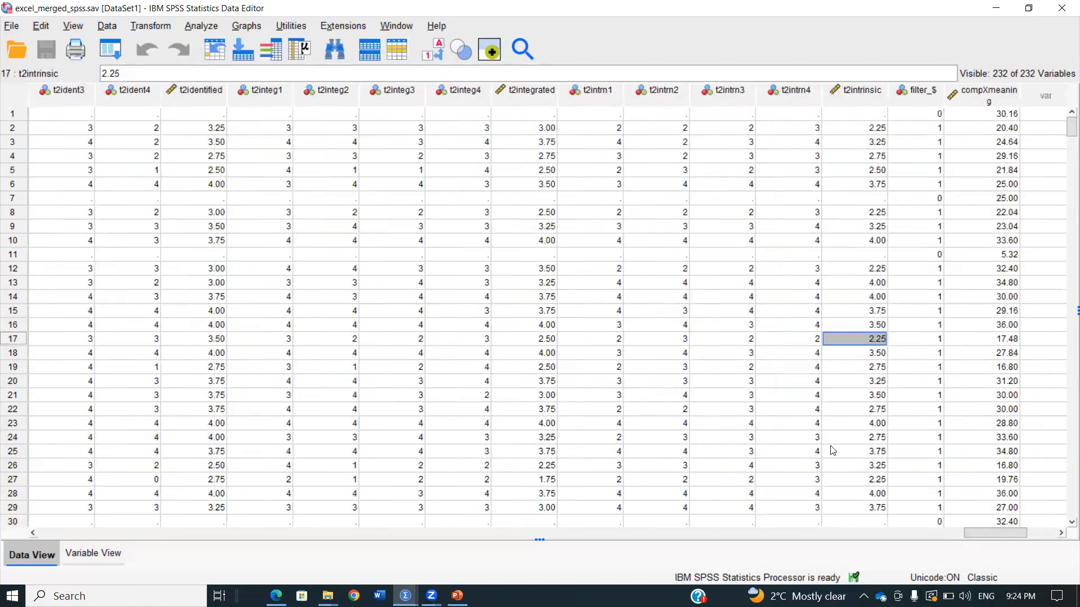
Restore the Data Editor to a smaller window, minimize the presentation behind it, and widen and reposition the Data Editor
double_click(141, 10)
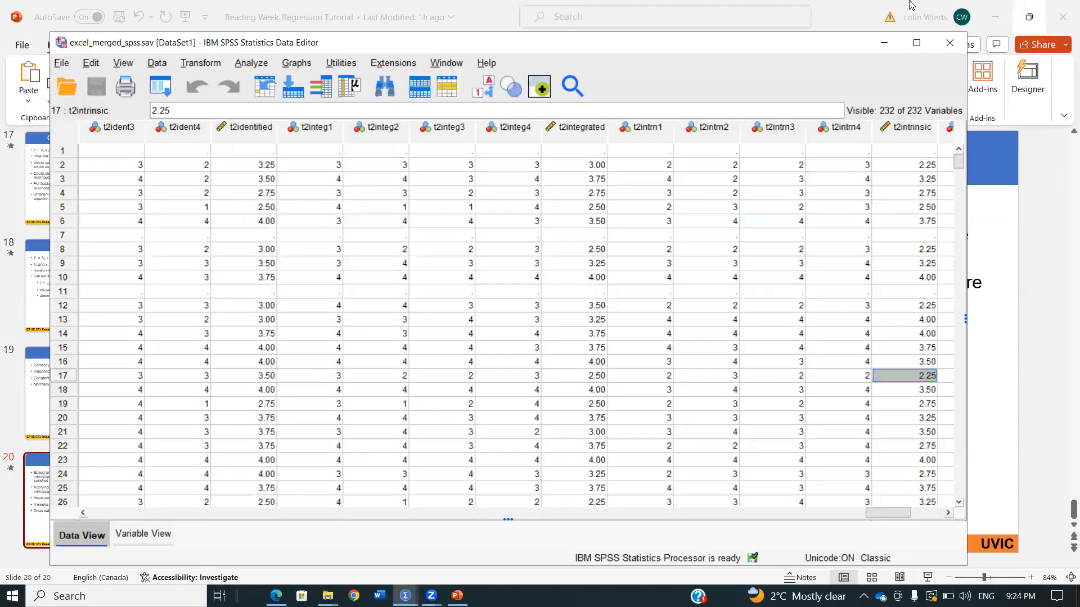
click(871, 5)
click(987, 18)
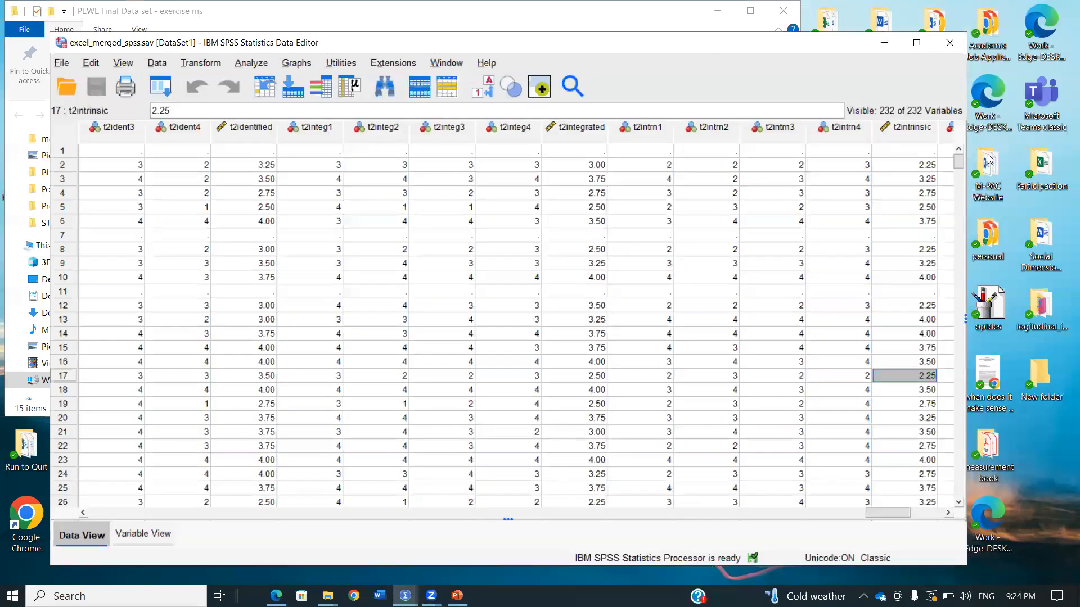
drag(965, 157, 1067, 157)
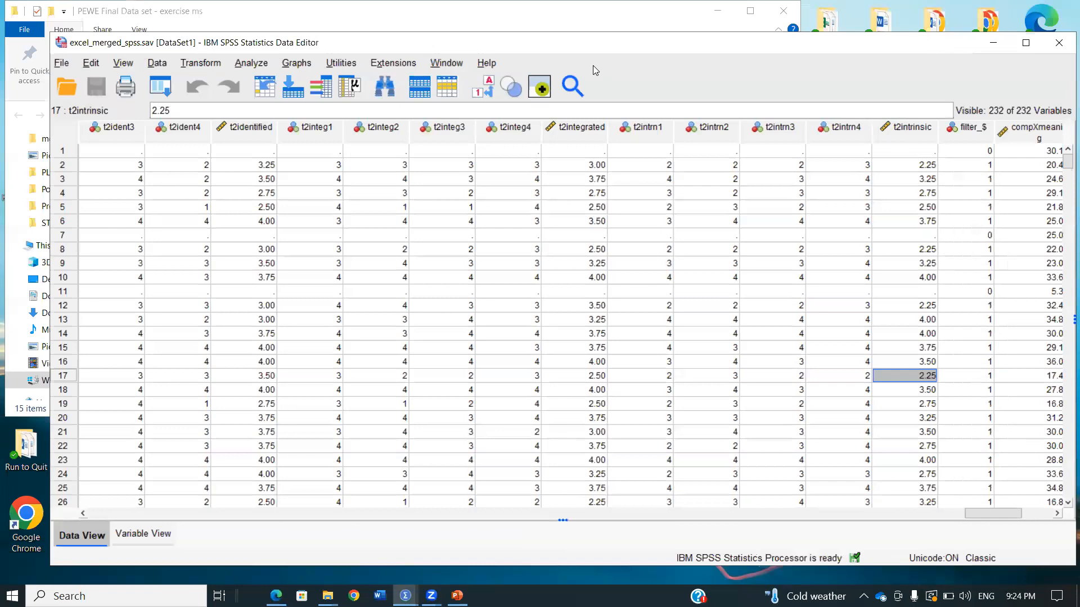
drag(592, 44, 571, 50)
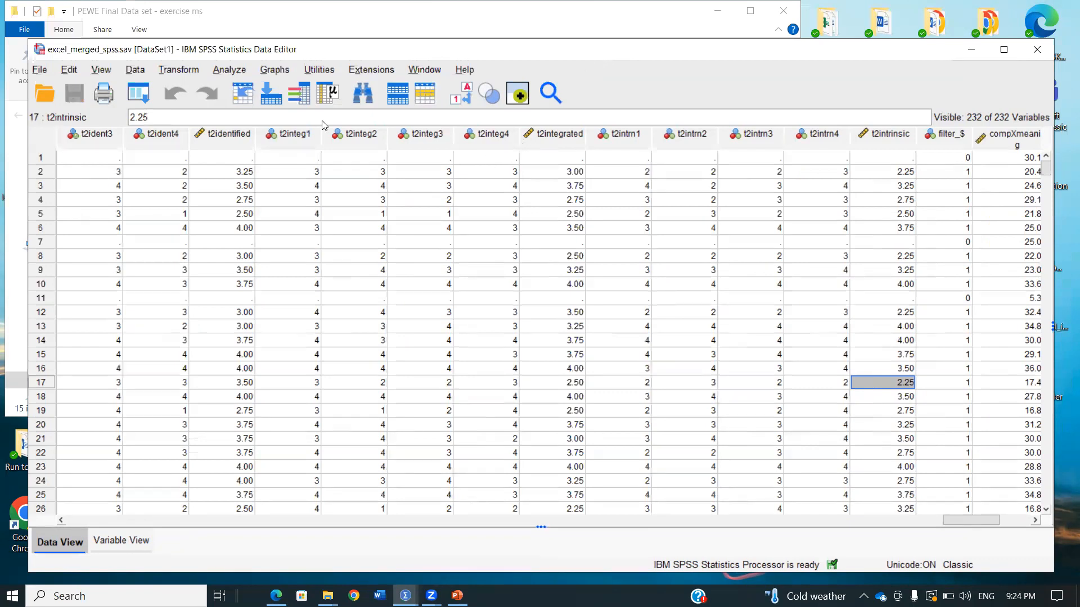
click(149, 93)
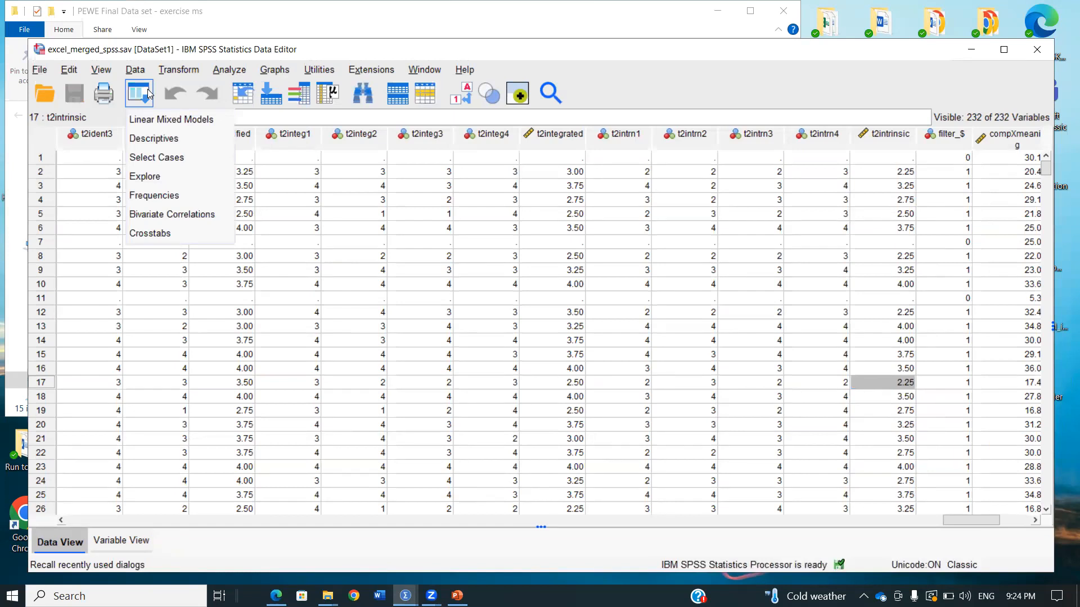
click(272, 70)
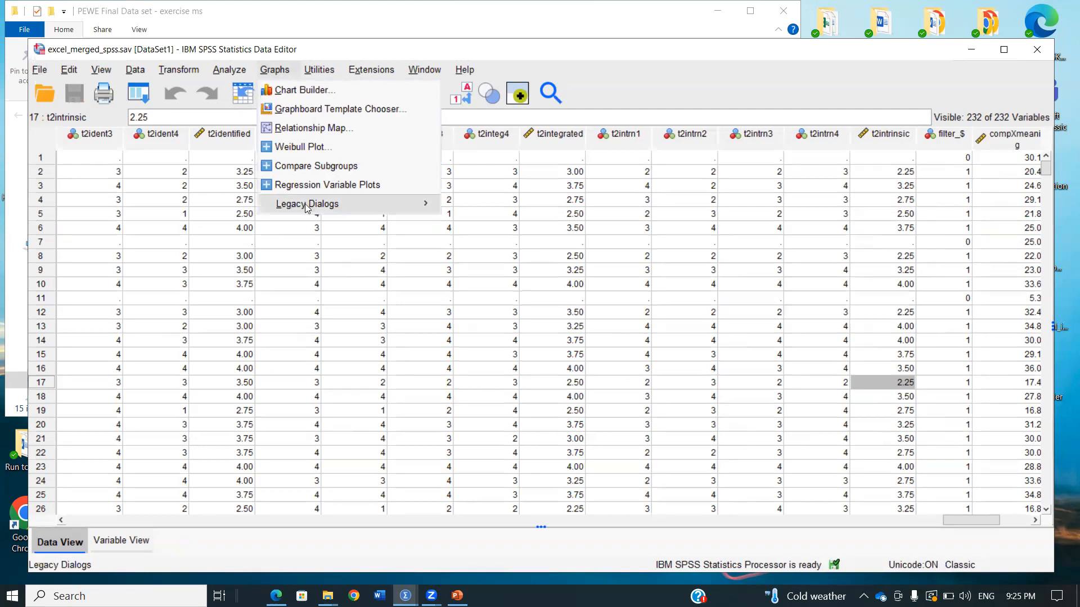
mouse_move(318, 205)
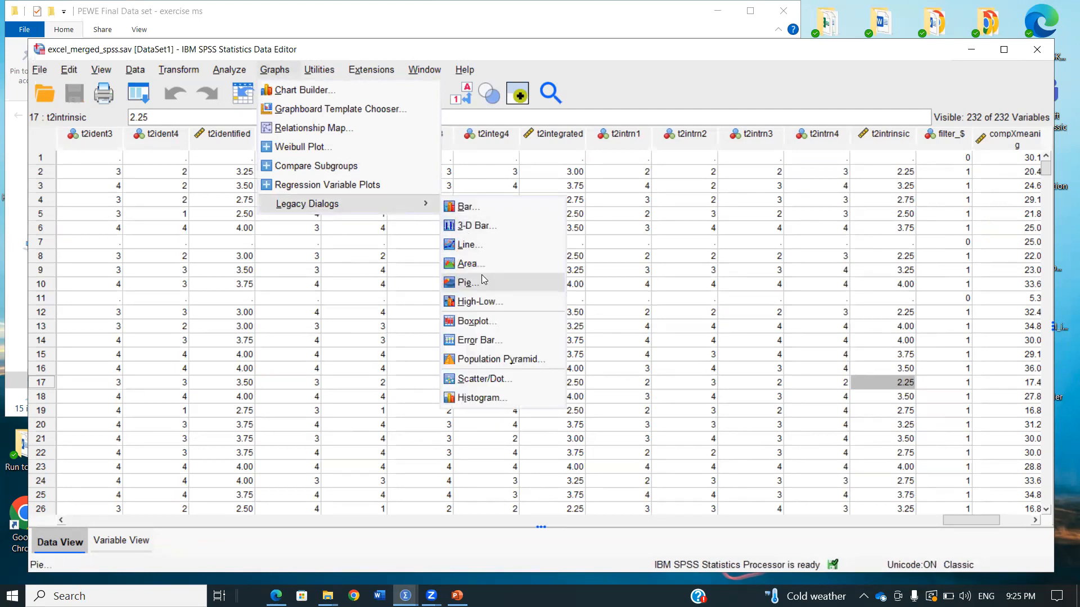
click(487, 246)
click(613, 189)
Start a legacy simple scatterplot and assign t2intrinsic to the Y axis
click(275, 69)
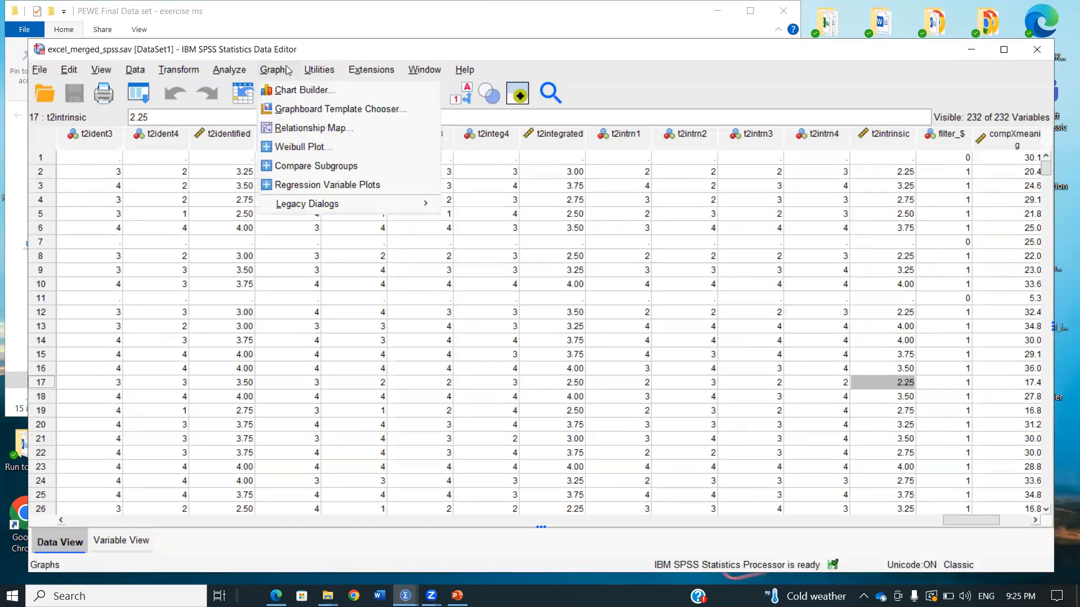
mouse_move(306, 200)
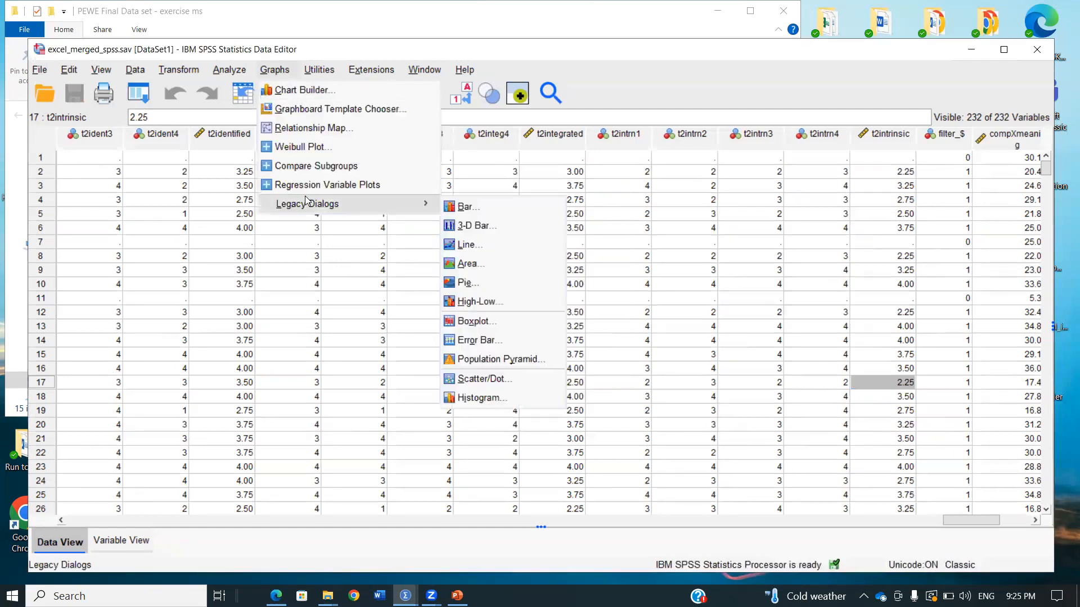
click(516, 378)
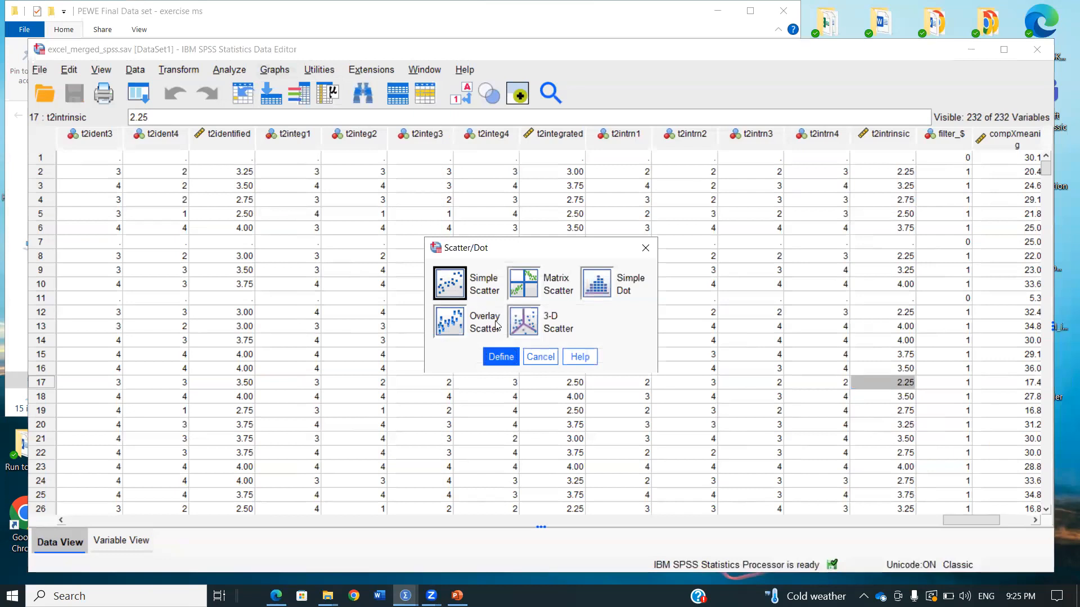
click(502, 357)
click(413, 266)
key(t)
key(2)
key(i)
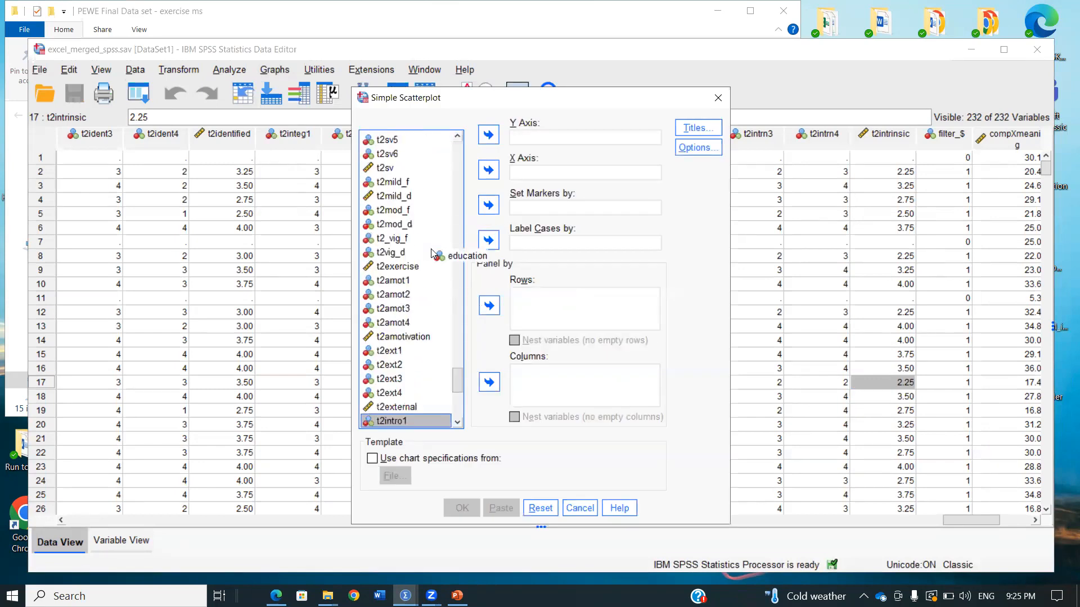
key(i)
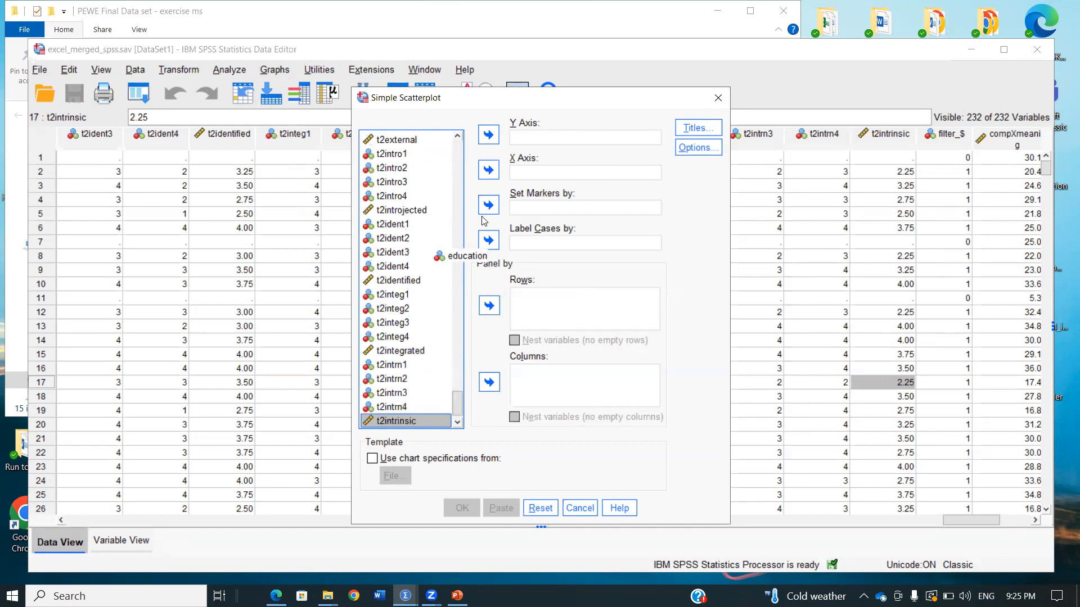
click(488, 134)
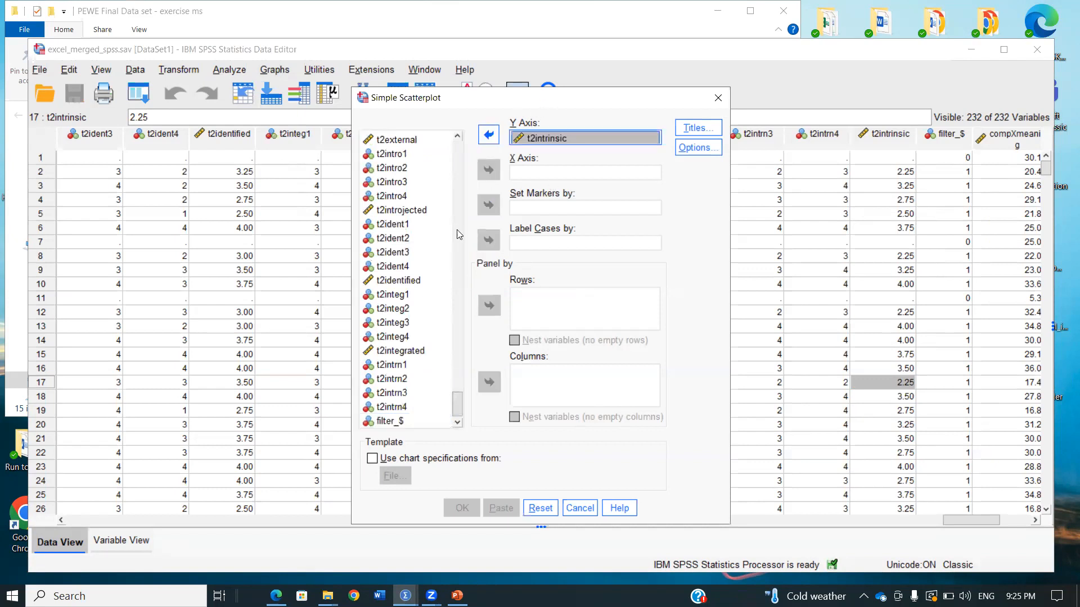
Assign rel to the X axis of the simple scatterplot and generate the chart
scroll(433, 242, up, 10)
scroll(450, 340, up, 8)
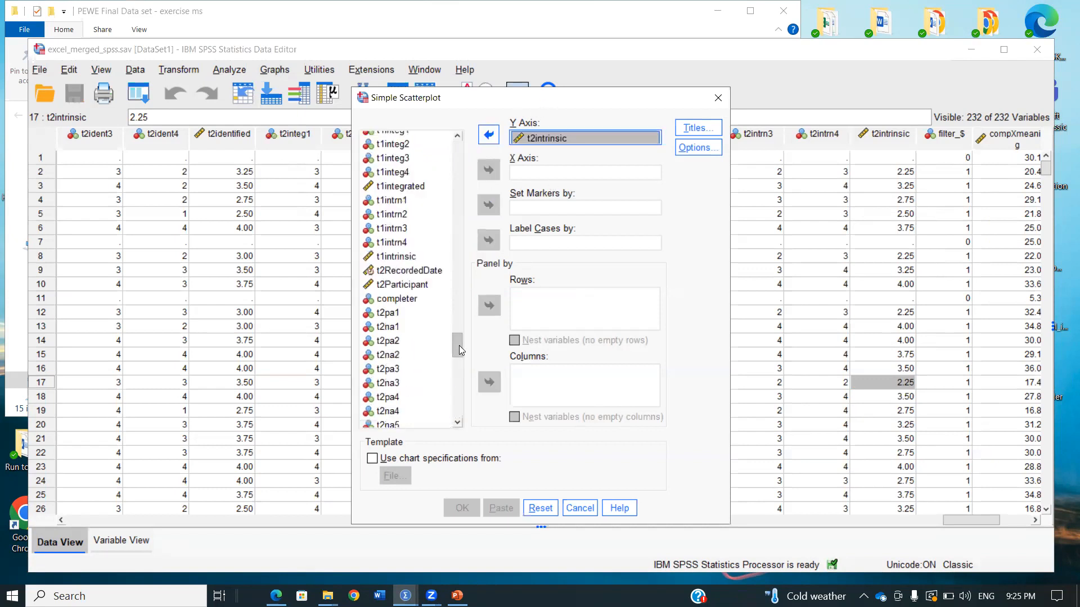
drag(471, 324, 459, 252)
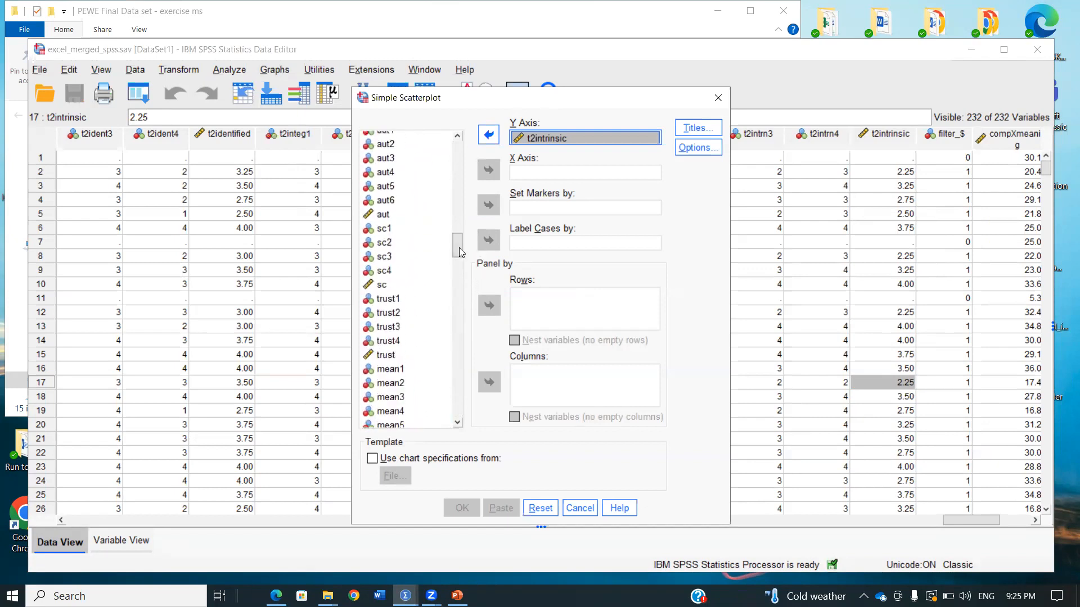
scroll(444, 256, up, 15)
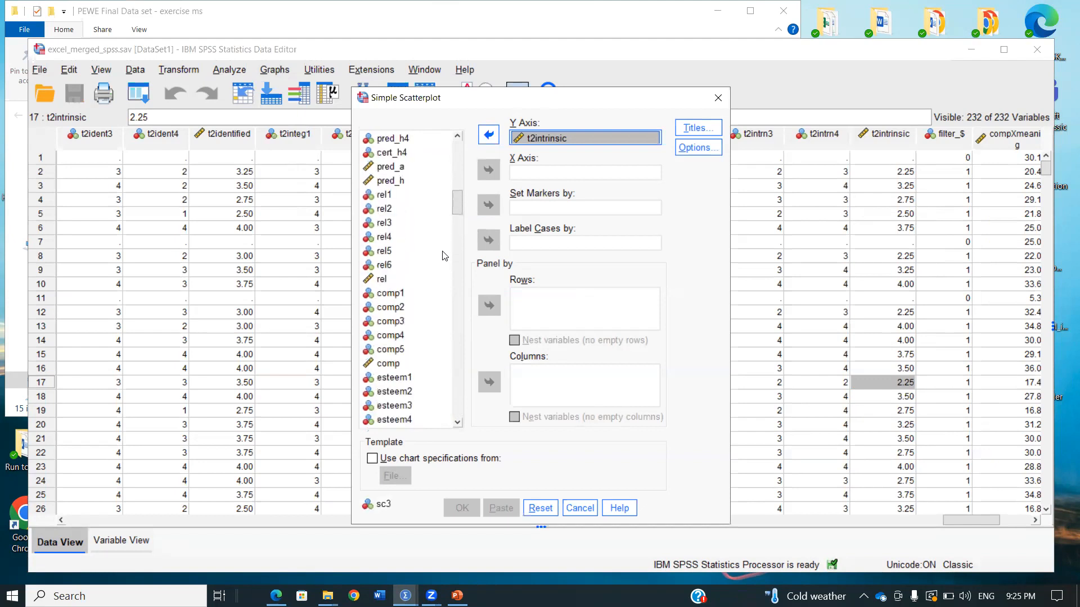
click(383, 279)
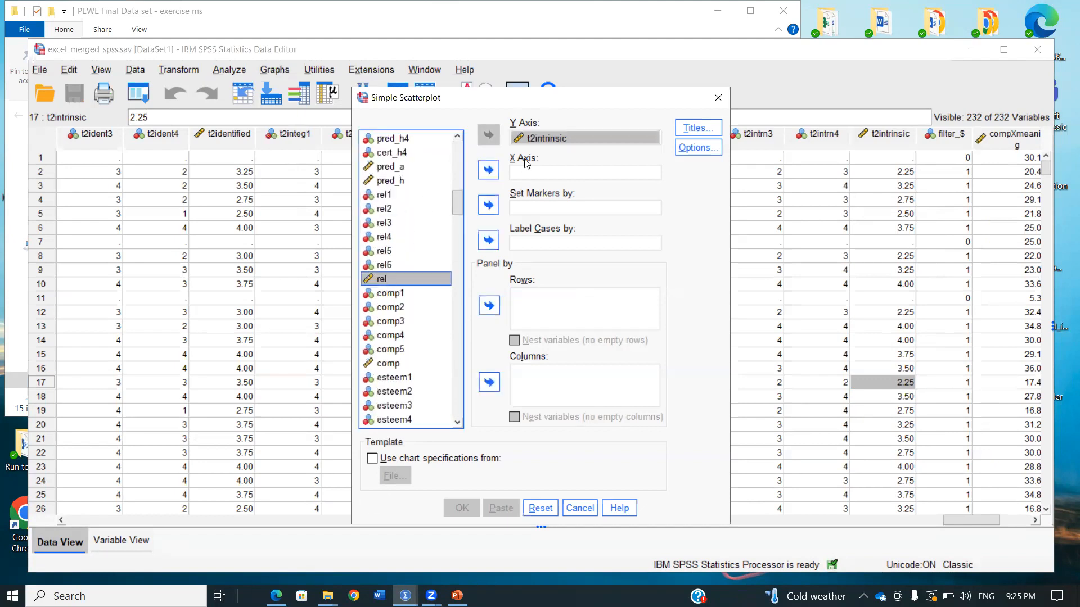
click(488, 170)
click(450, 512)
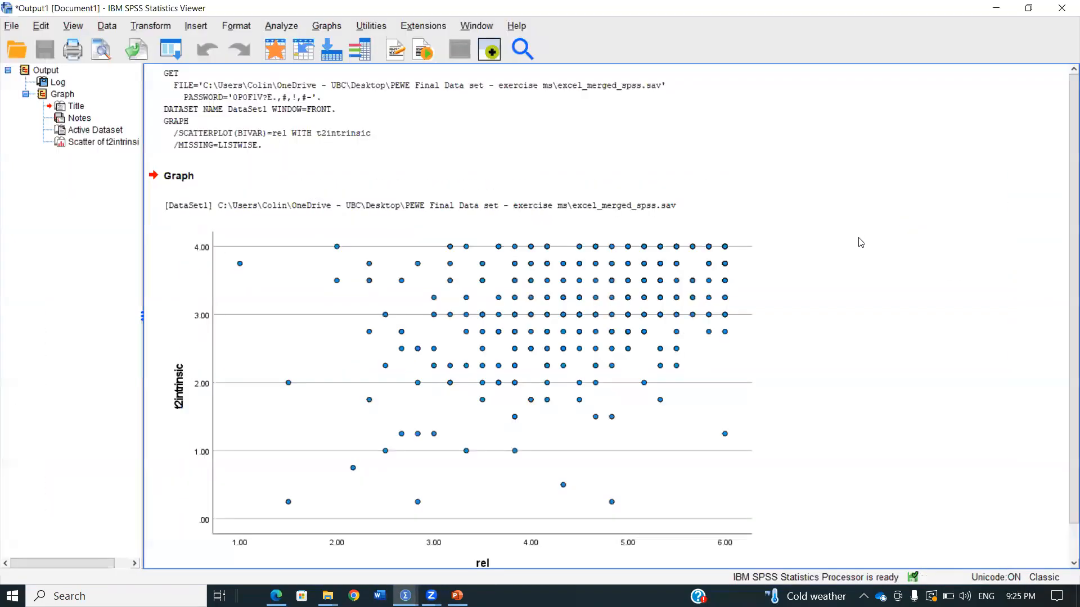
Open the t2intrinsic by rel scatterplot for editing, add a fit line at total, and apply the Loess fit method to it
scroll(850, 256, down, 2)
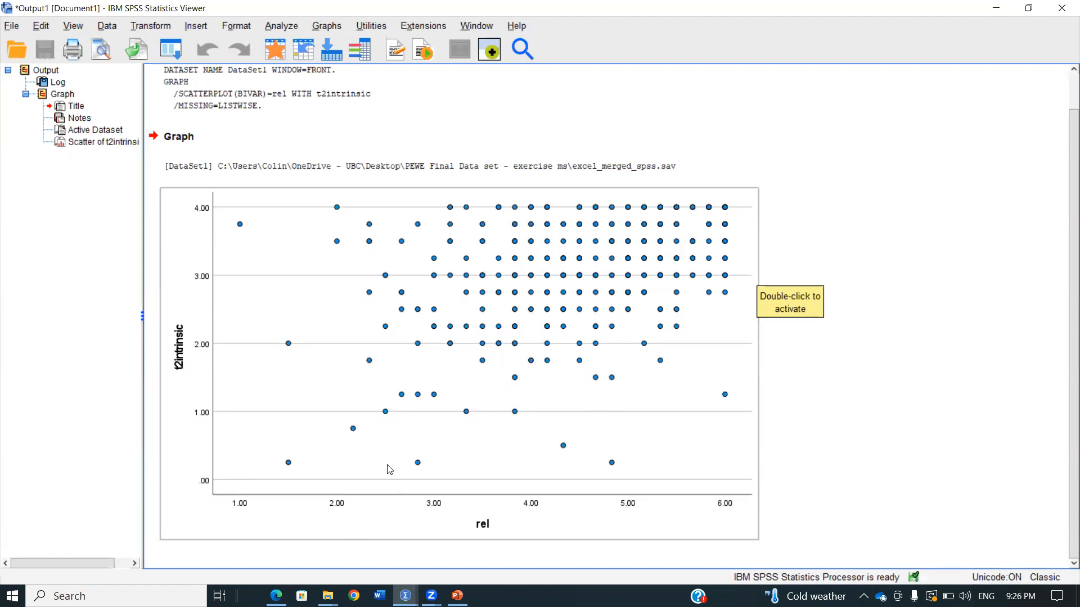
click(472, 340)
double_click(472, 340)
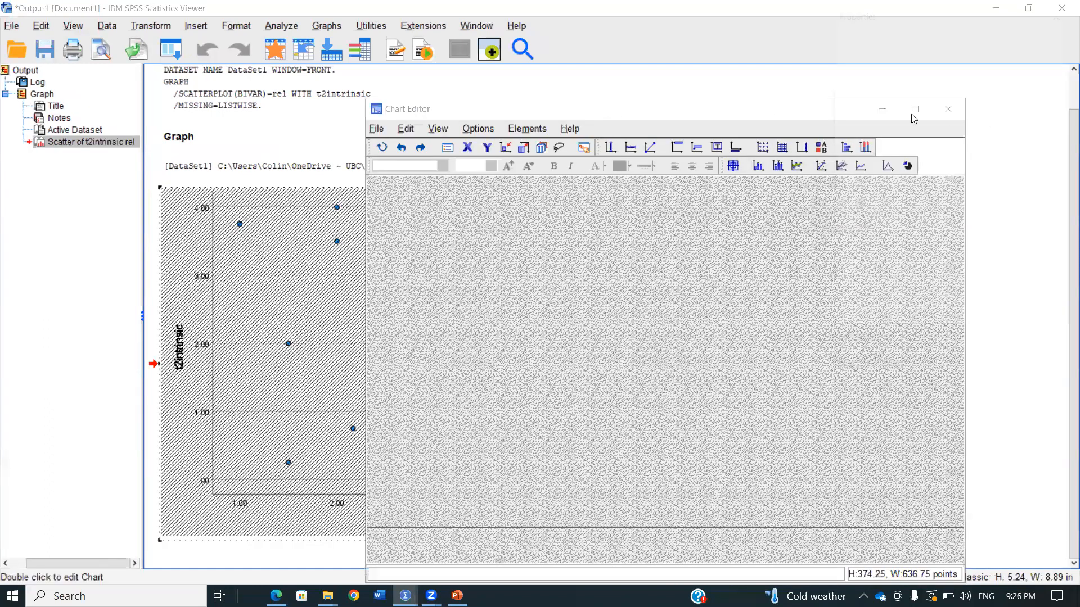
click(538, 129)
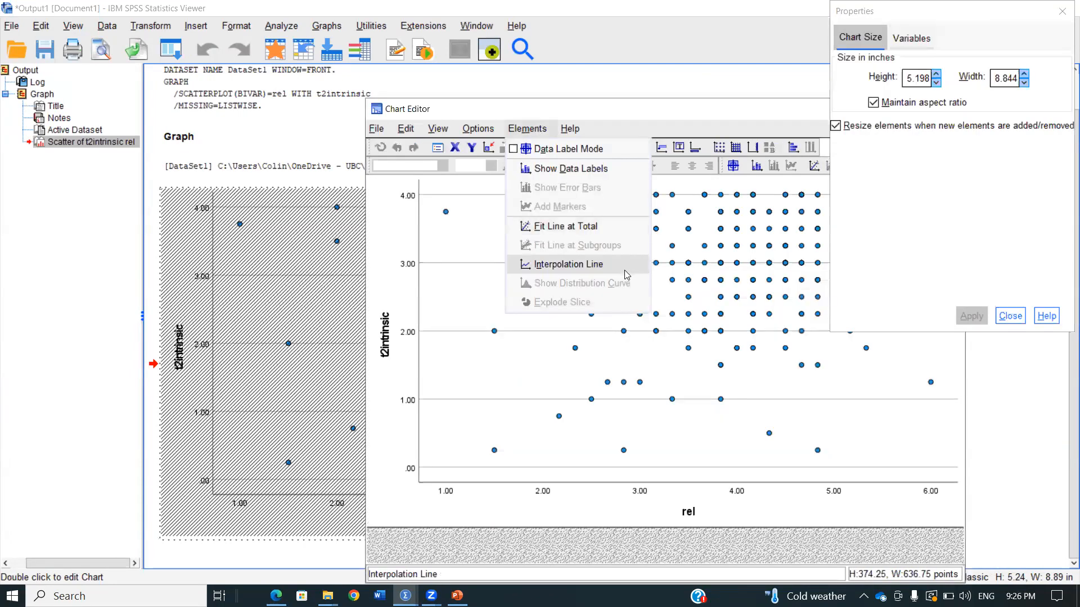
click(626, 226)
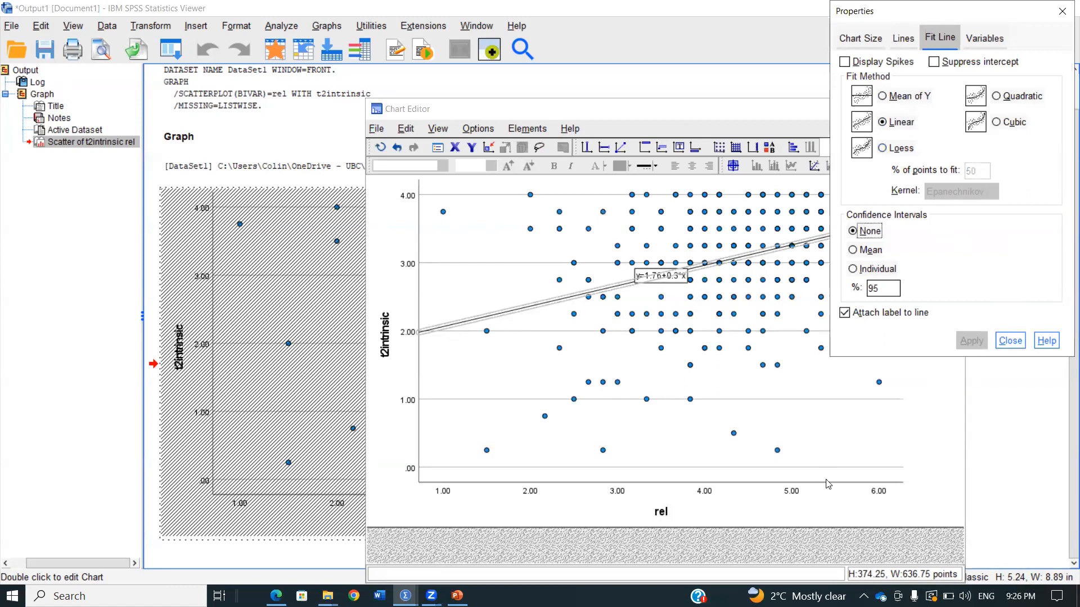
click(894, 148)
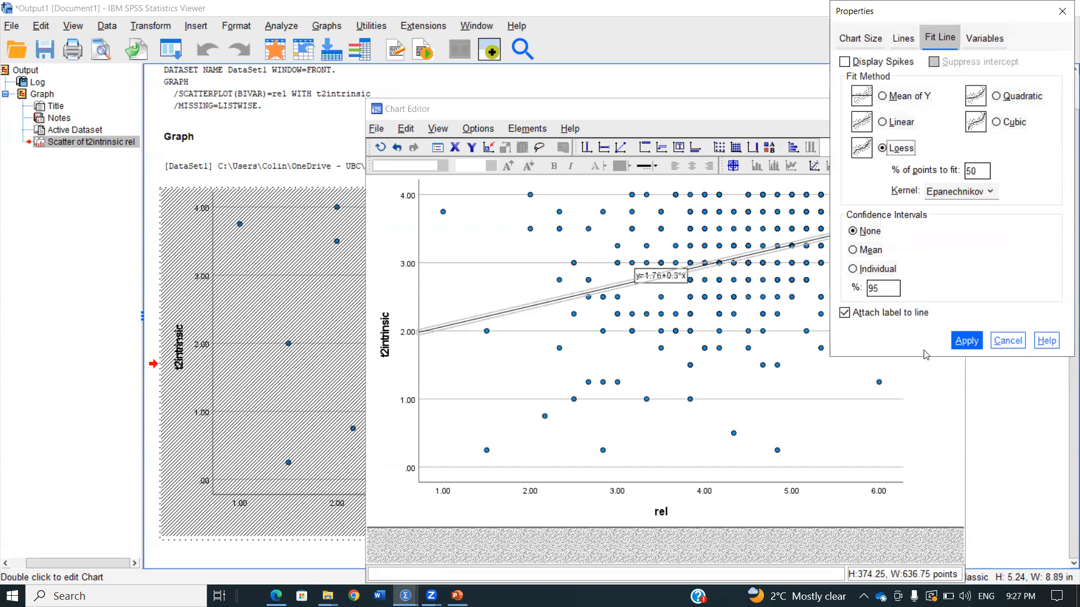
click(969, 344)
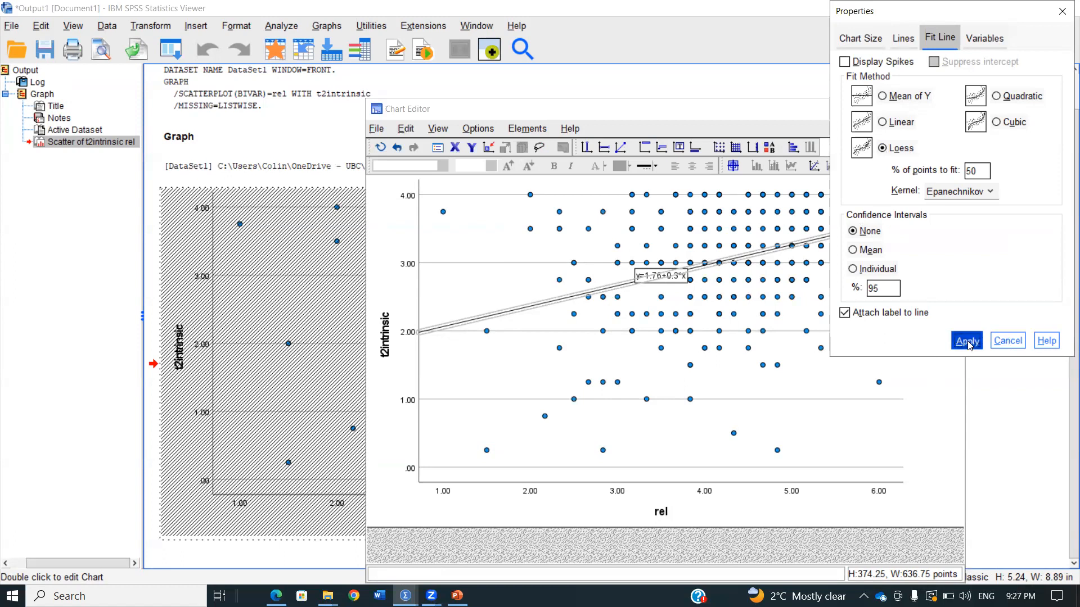
Close the fit line properties and the chart editor for the rel scatterplot and return to the output document
click(1061, 11)
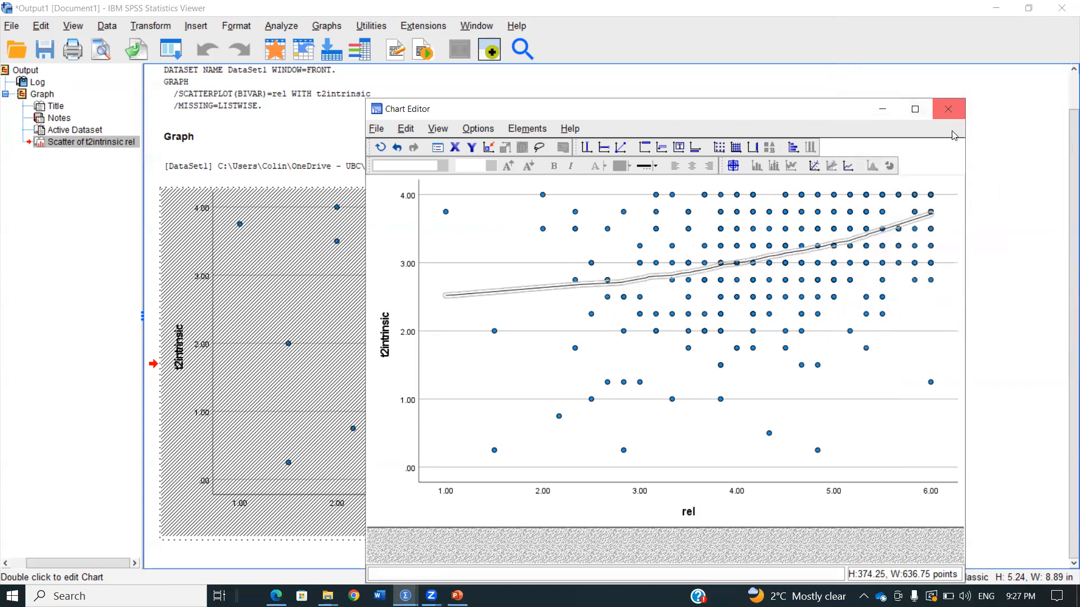
click(948, 109)
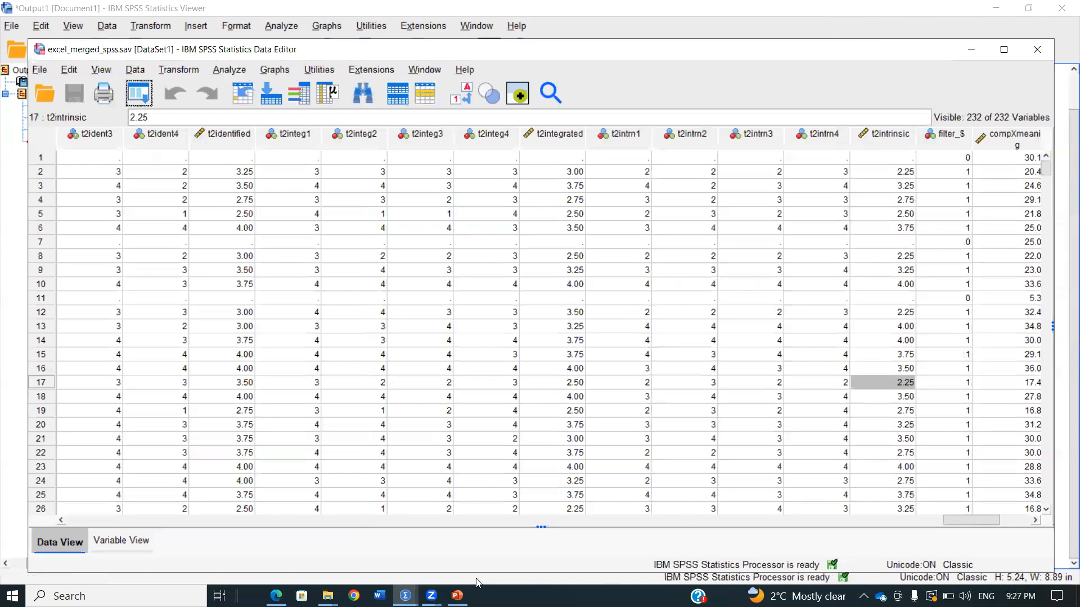
mouse_move(405, 596)
click(366, 561)
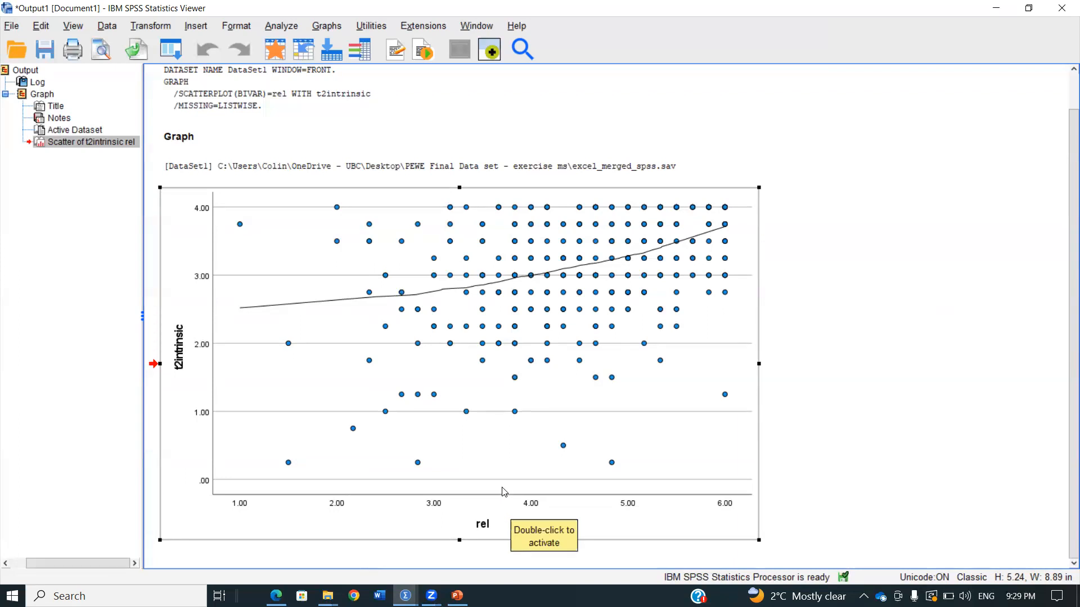
Recall the simple scatterplot, replace rel with comp on the X axis, and generate the chart
click(171, 49)
click(197, 75)
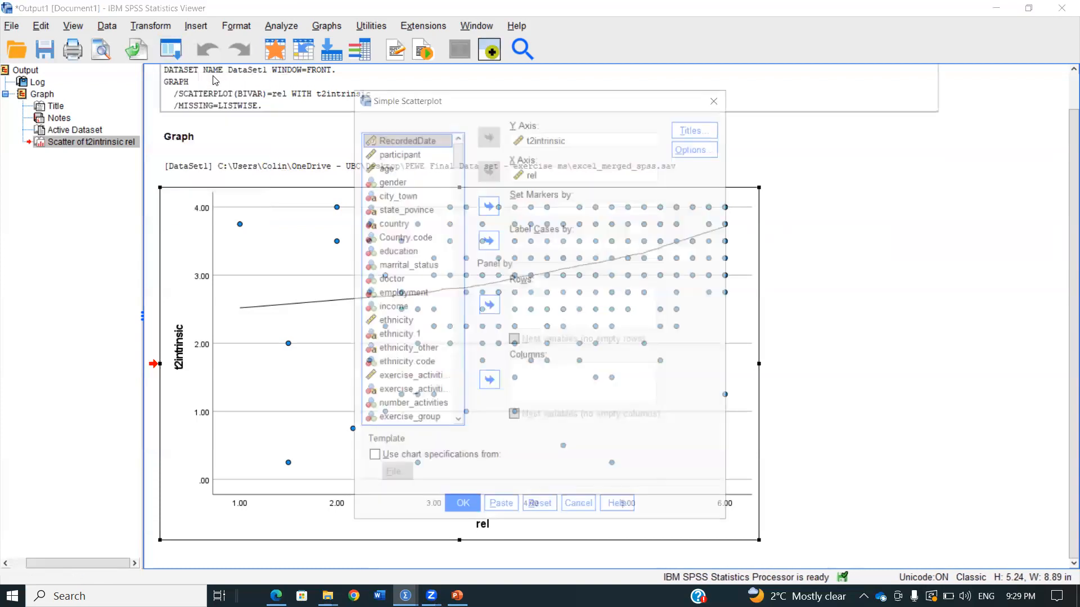
click(524, 171)
click(488, 170)
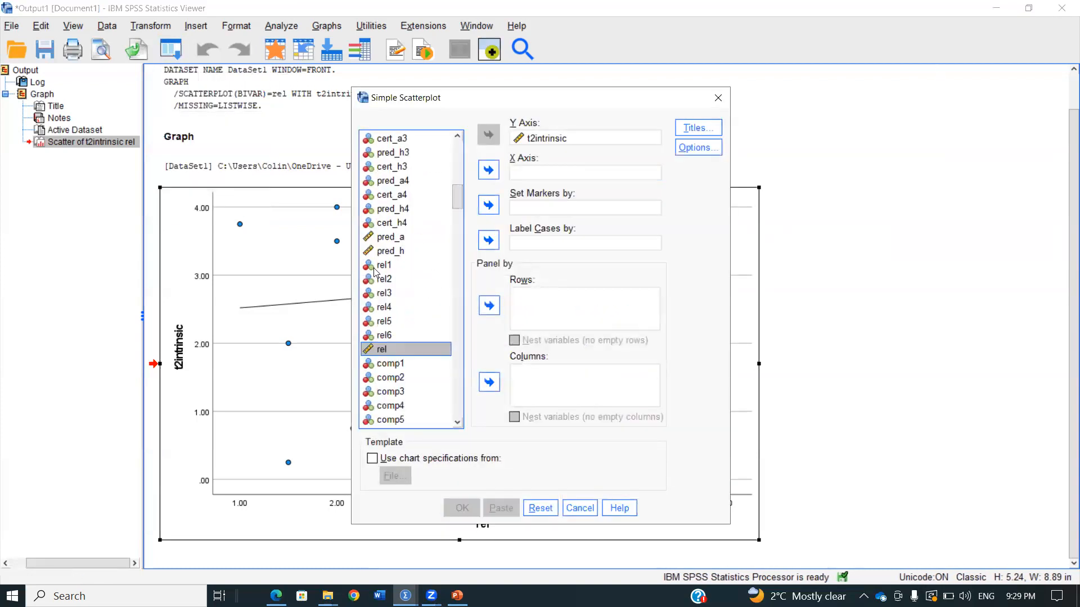
click(488, 170)
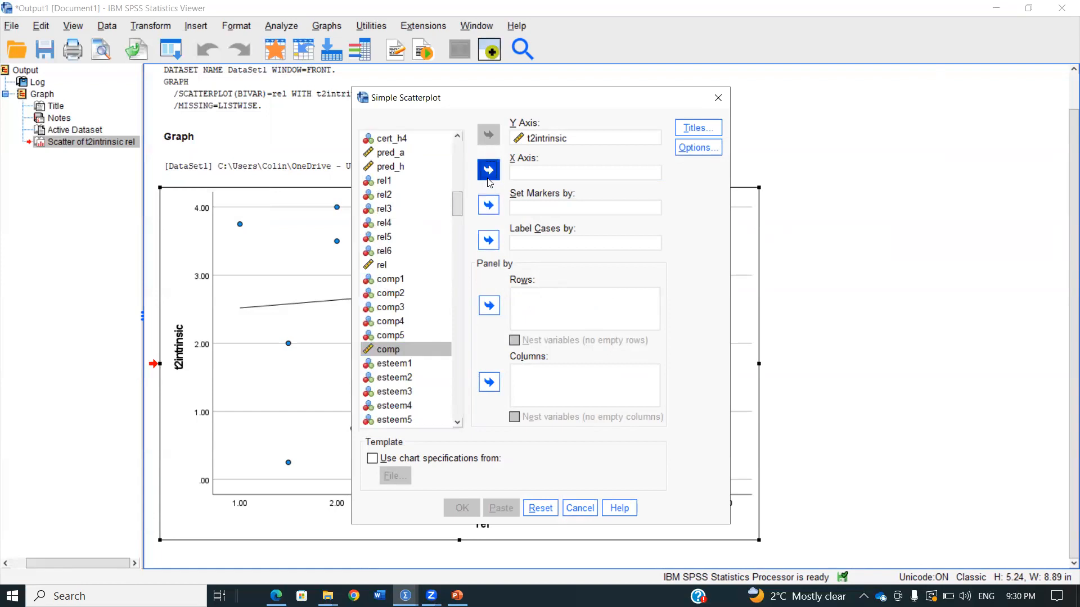
click(457, 502)
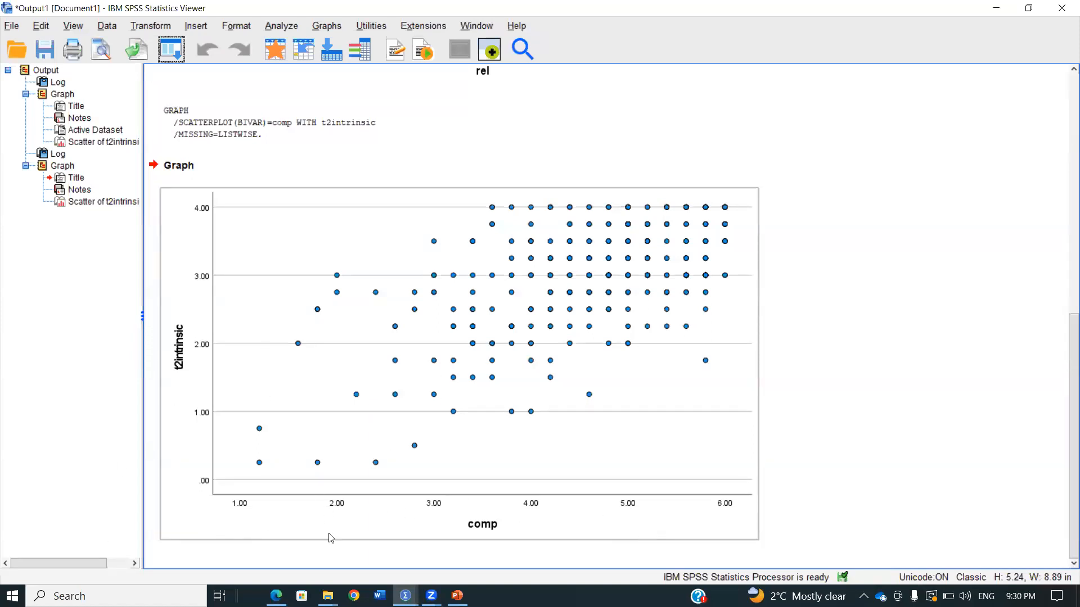
Open the t2intrinsic by comp scatterplot for editing and add a fit line at total using the Loess method
double_click(567, 529)
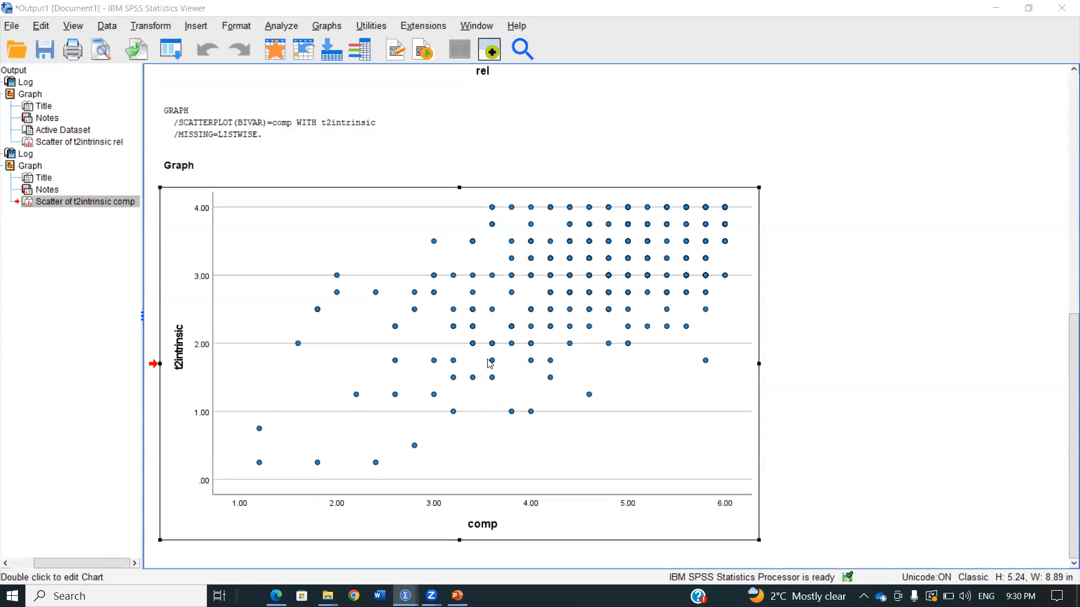
click(516, 132)
click(550, 226)
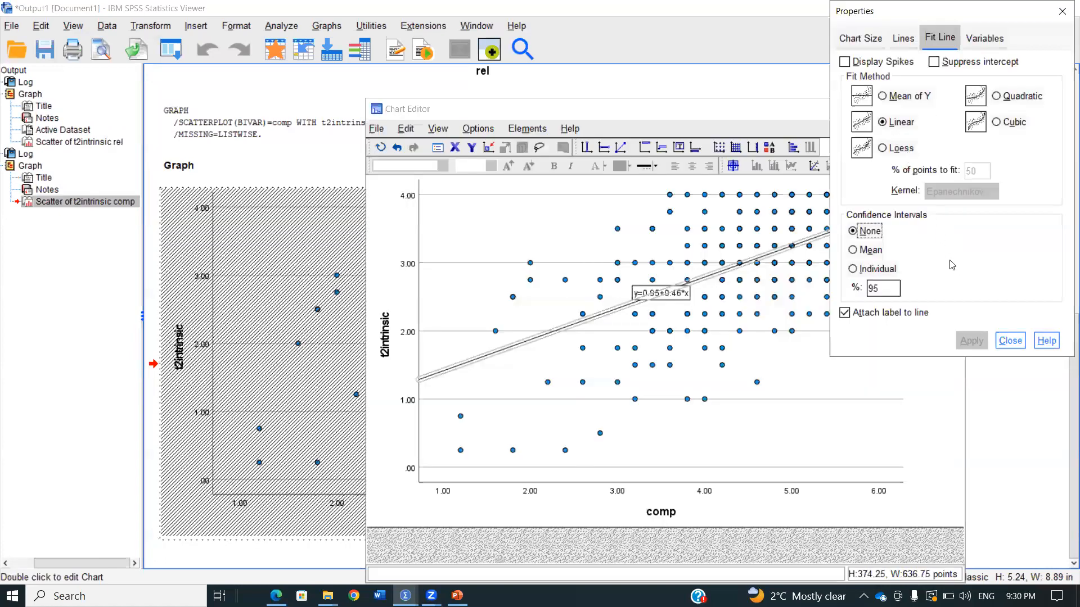
click(900, 148)
click(963, 339)
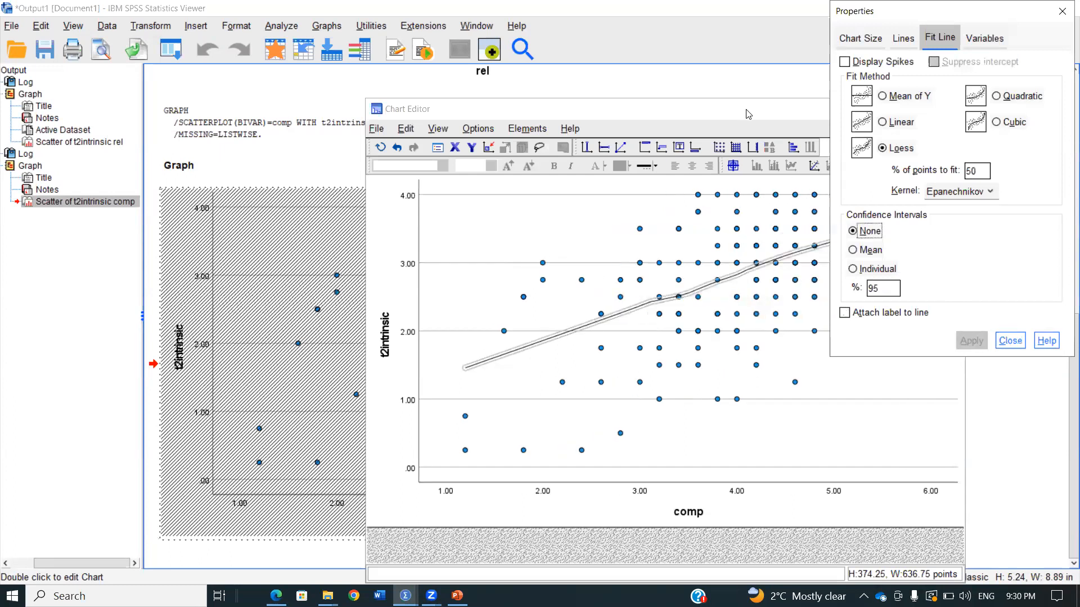
Move the chart editor clear of the properties window, close it, and return to the output document
drag(734, 110, 512, 126)
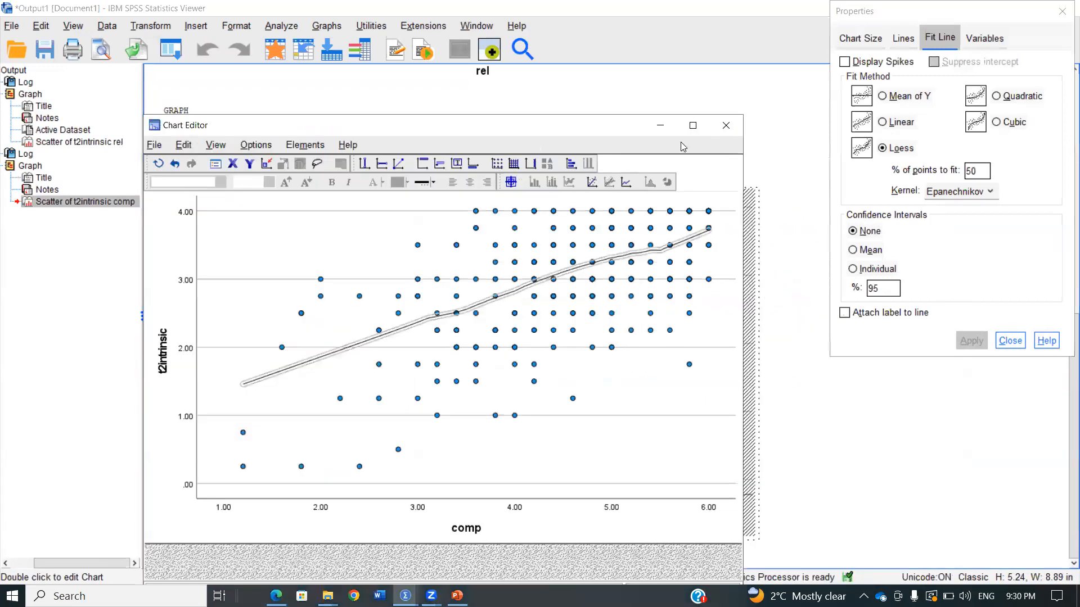
click(726, 124)
mouse_move(405, 596)
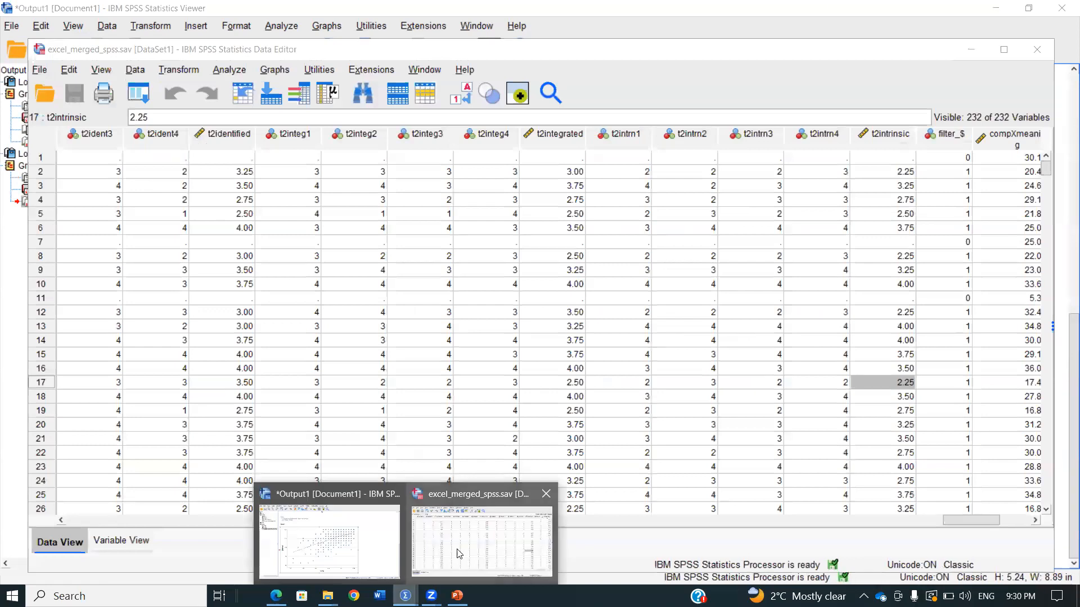
click(348, 540)
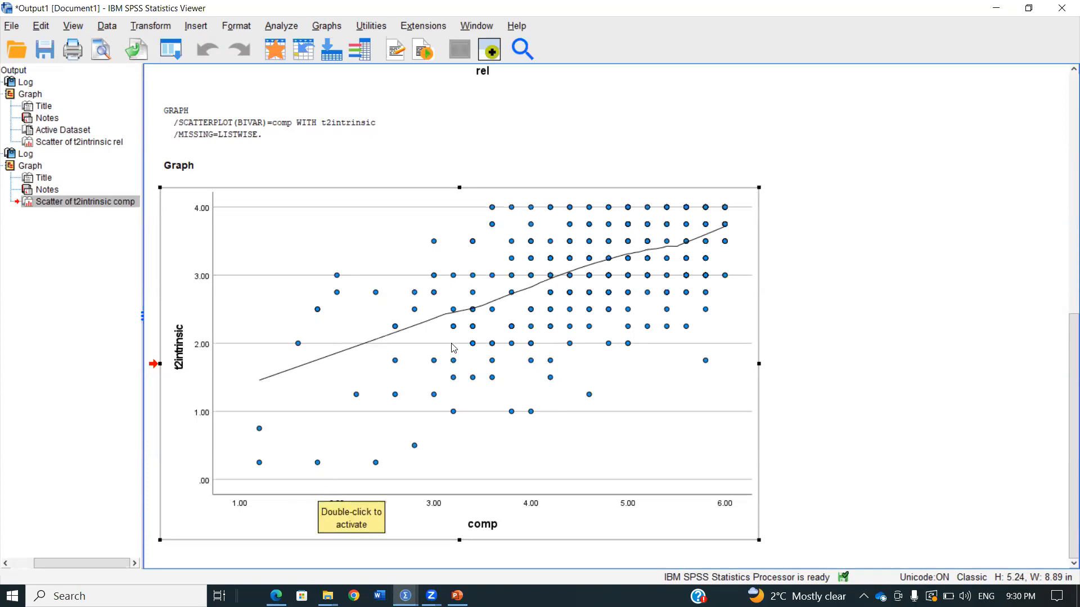
Recall the simple scatterplot, replace comp with aut on the X axis, and generate the chart
click(175, 52)
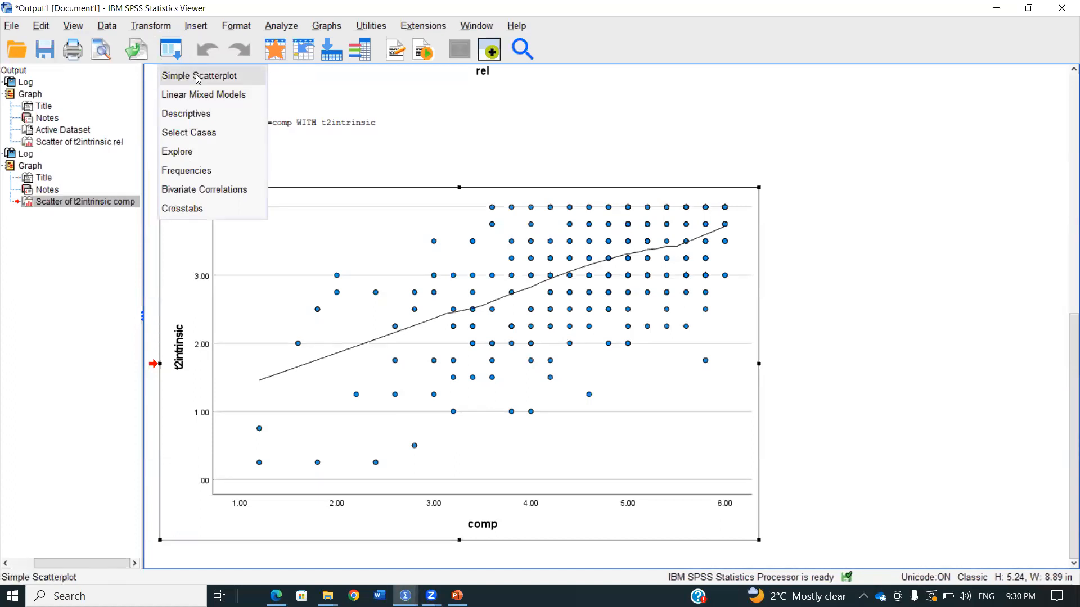
click(198, 79)
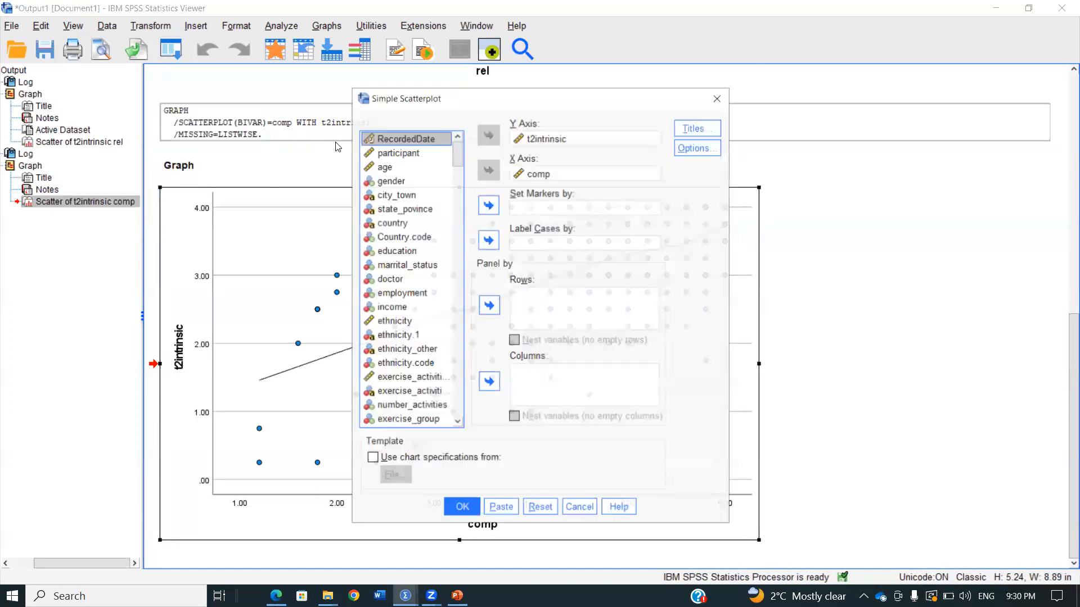
click(532, 174)
click(488, 170)
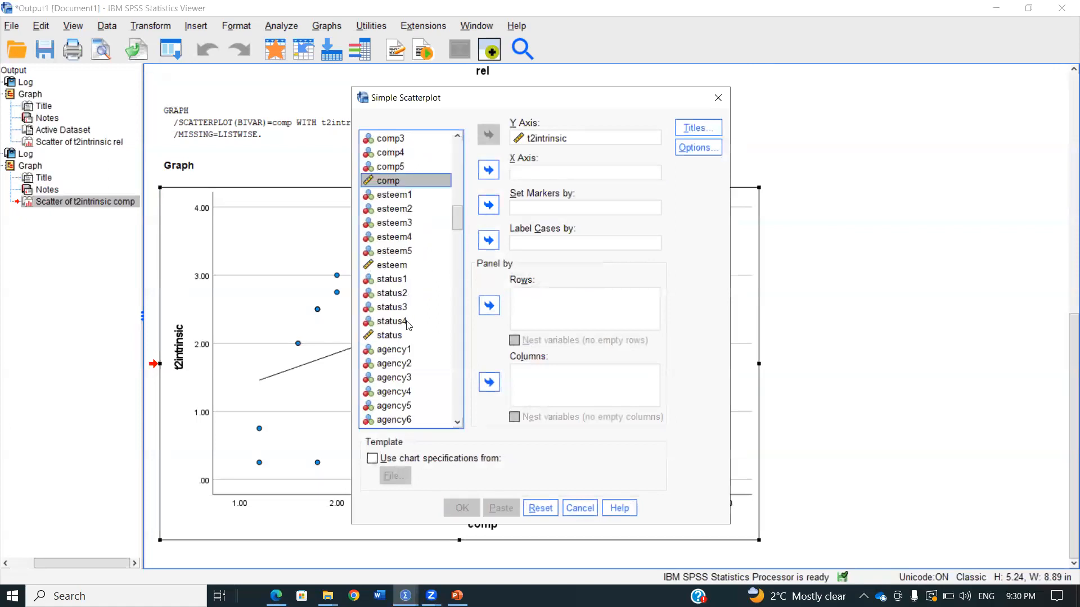
scroll(402, 337, down, 4)
click(384, 363)
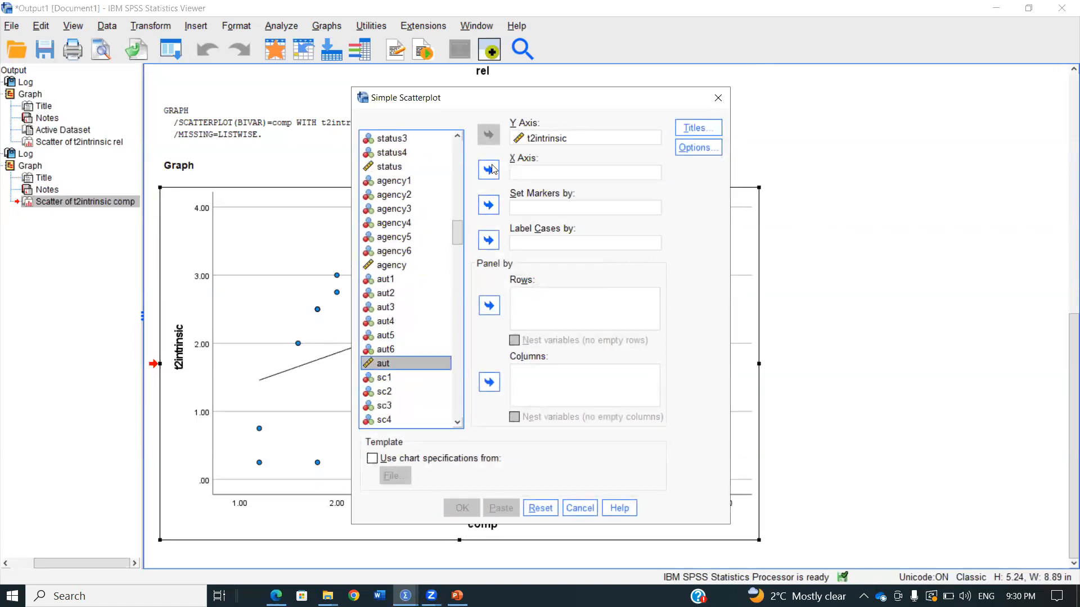
click(489, 170)
click(462, 507)
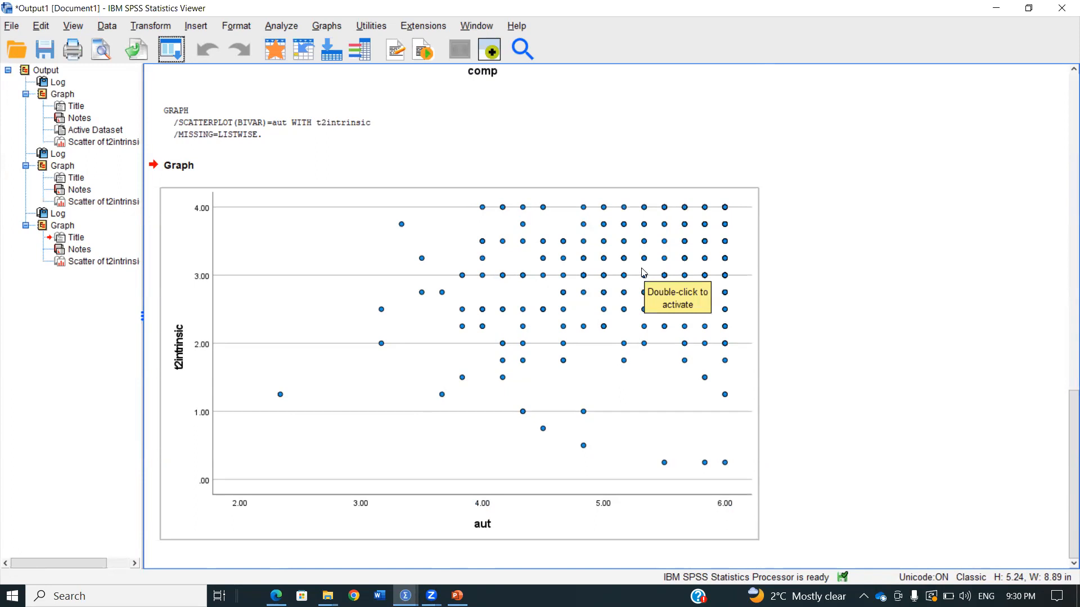
Open the t2intrinsic by aut scatterplot for editing and add a fit line at total using the Loess method
click(589, 281)
double_click(589, 281)
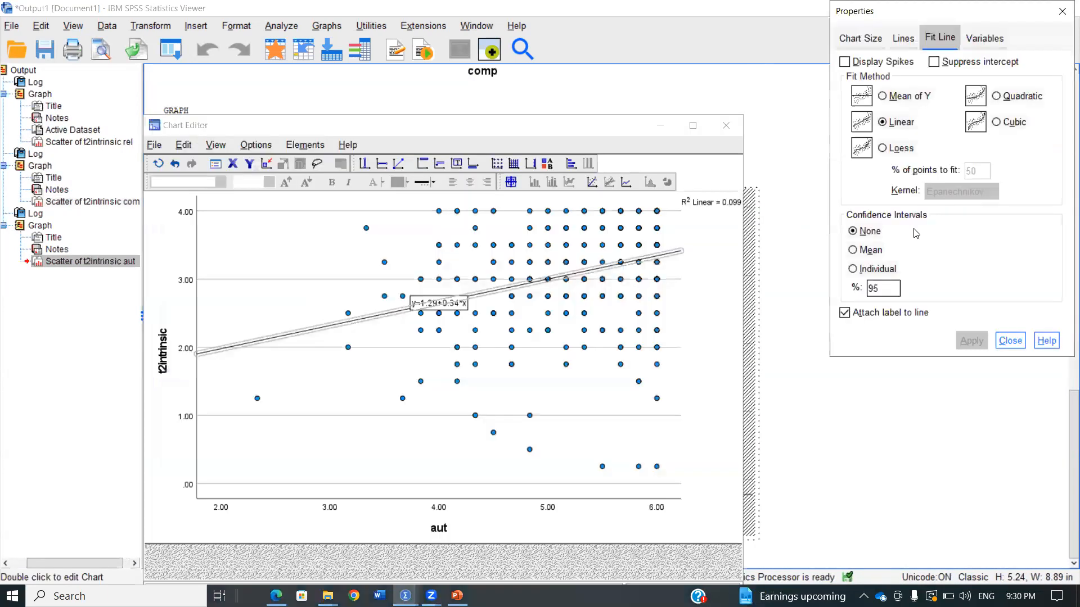
click(903, 150)
click(965, 337)
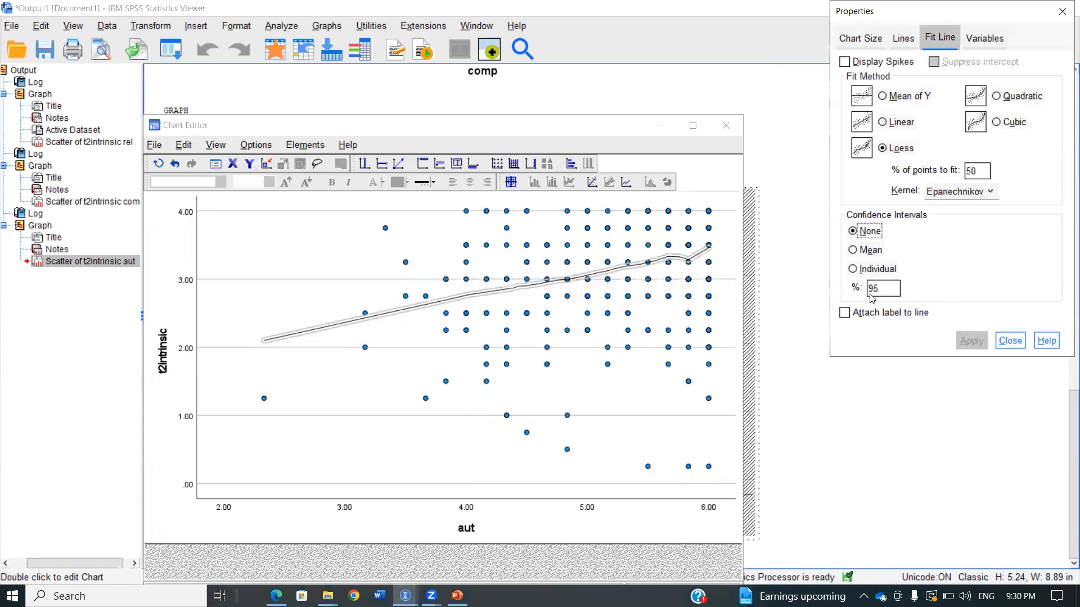
Close the chart editor for the aut scatterplot and bring the output document back to the front
click(738, 131)
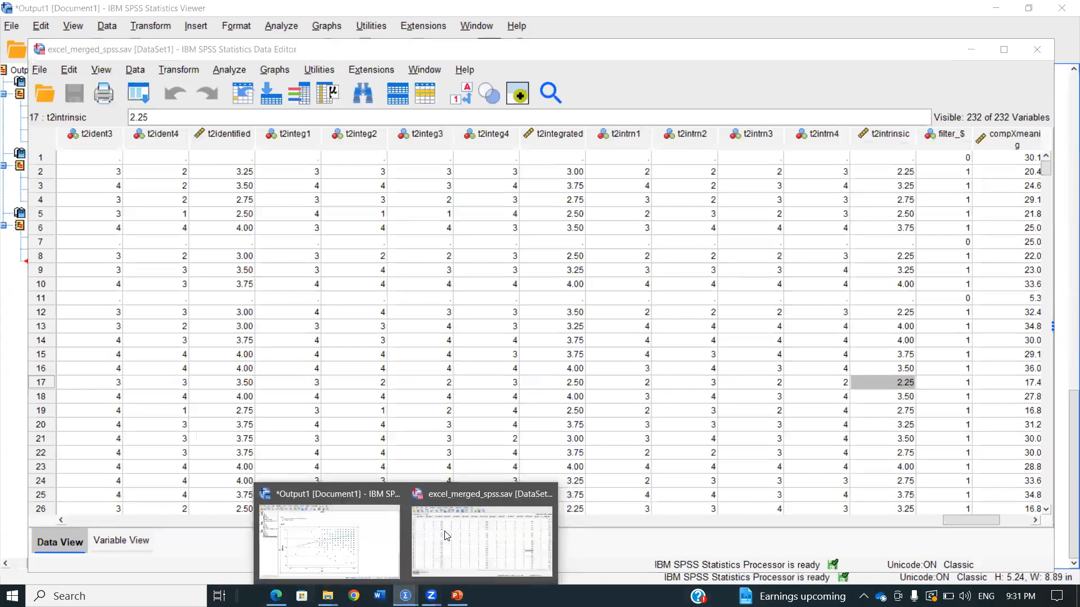
mouse_move(404, 596)
click(378, 554)
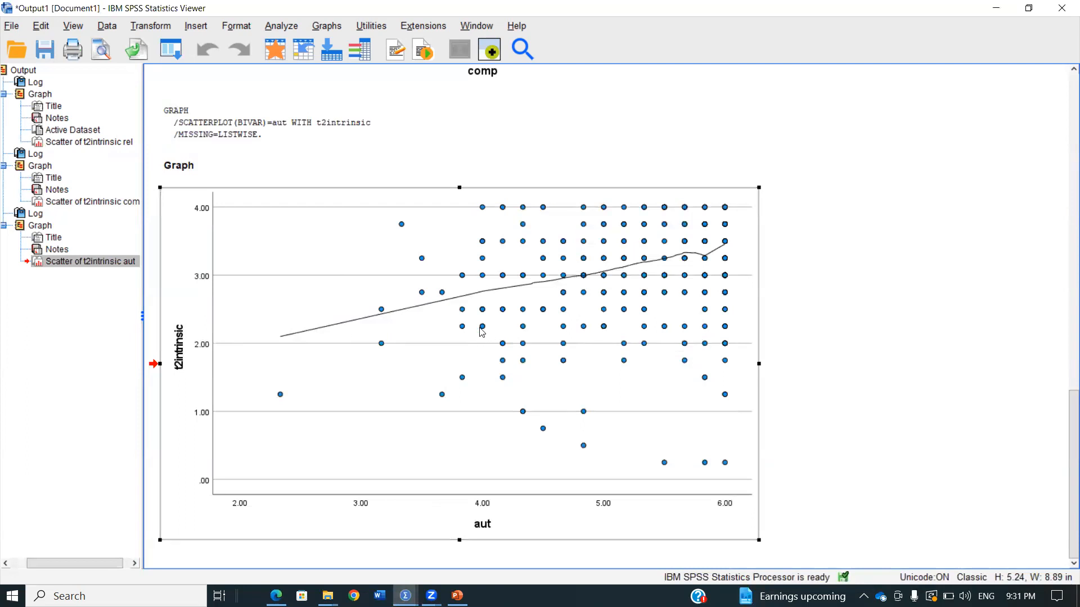
Start a bivariate correlation analysis and add t2intrinsic as its first variable
click(183, 53)
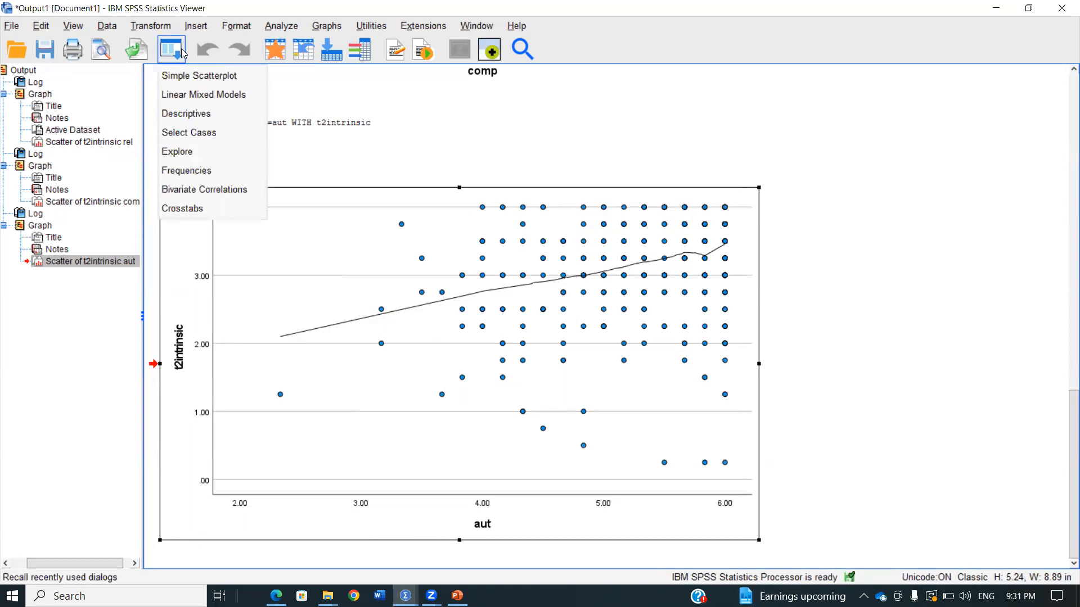
click(222, 193)
scroll(382, 217, down, 2)
drag(382, 217, 344, 218)
click(470, 208)
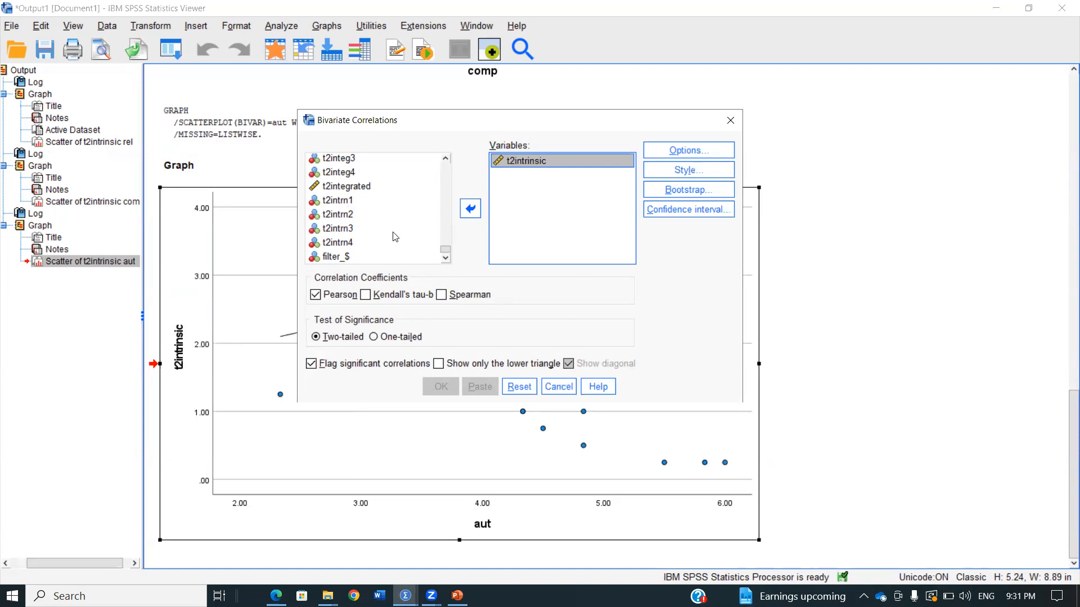
Add rel and comp to the variables of the bivariate correlation
scroll(395, 237, up, 3)
scroll(400, 241, up, 5)
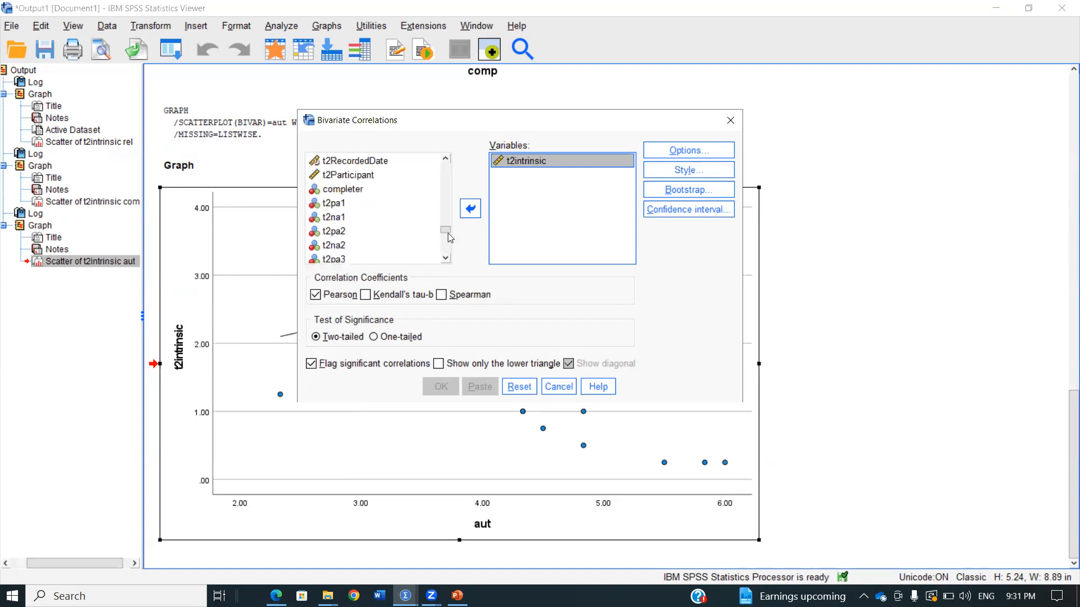
scroll(446, 234, up, 8)
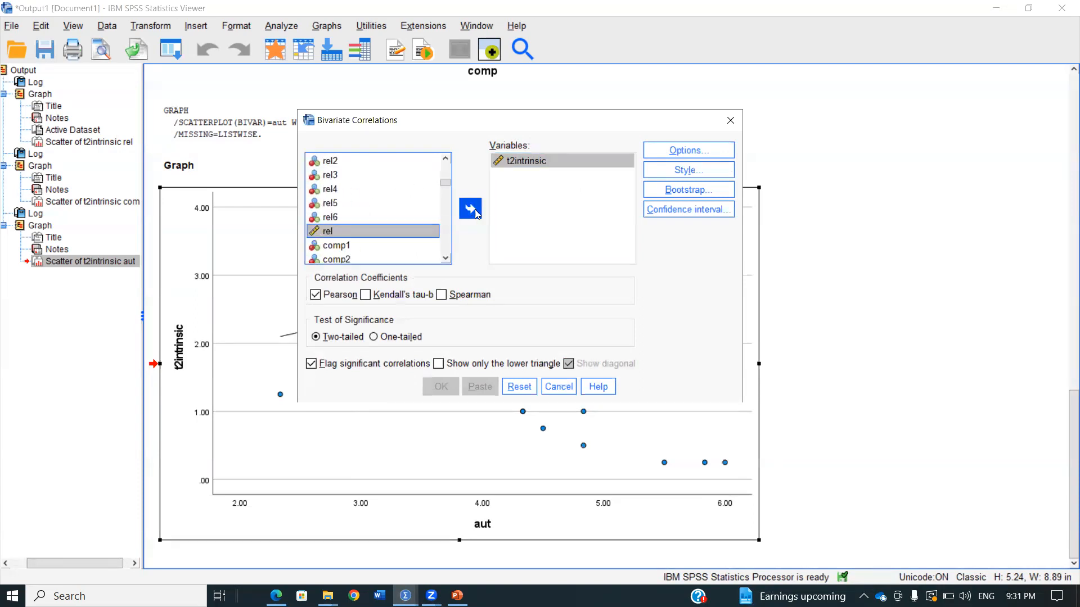
double_click(353, 233)
scroll(366, 250, down, 3)
scroll(357, 241, up, 2)
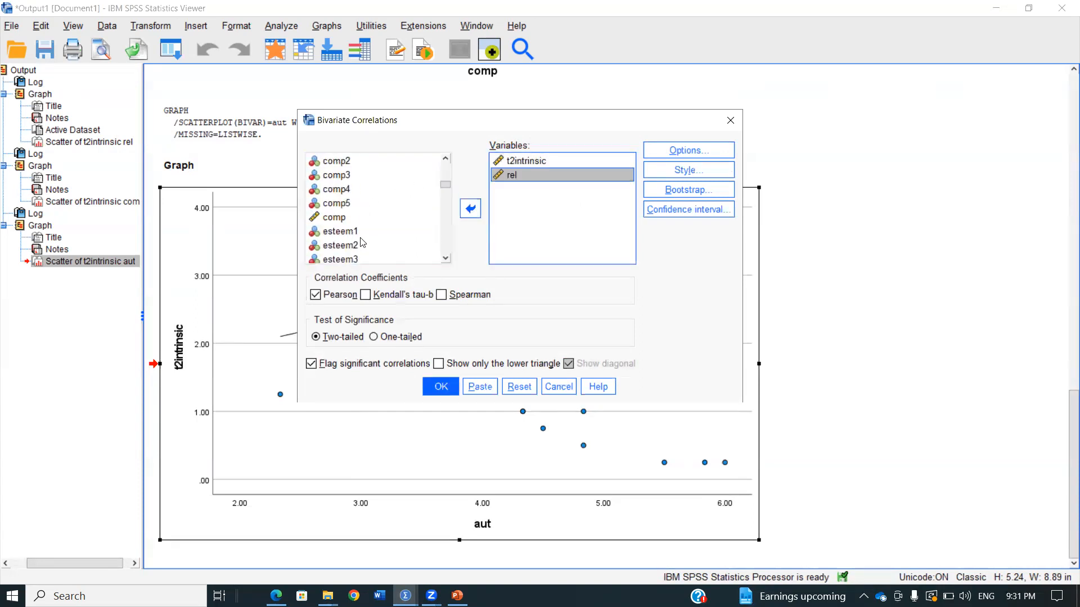
click(353, 217)
click(471, 209)
Add aut to the bivariate correlation variables and run the two-tailed Pearson analysis
scroll(360, 233, down, 7)
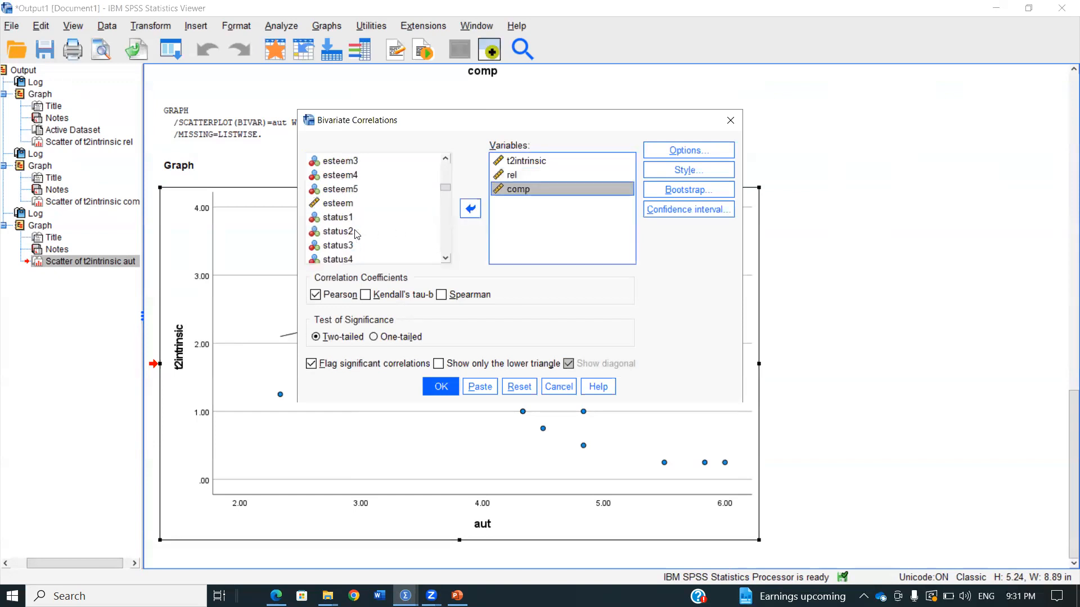
scroll(367, 241, down, 2)
click(338, 217)
click(471, 209)
click(454, 385)
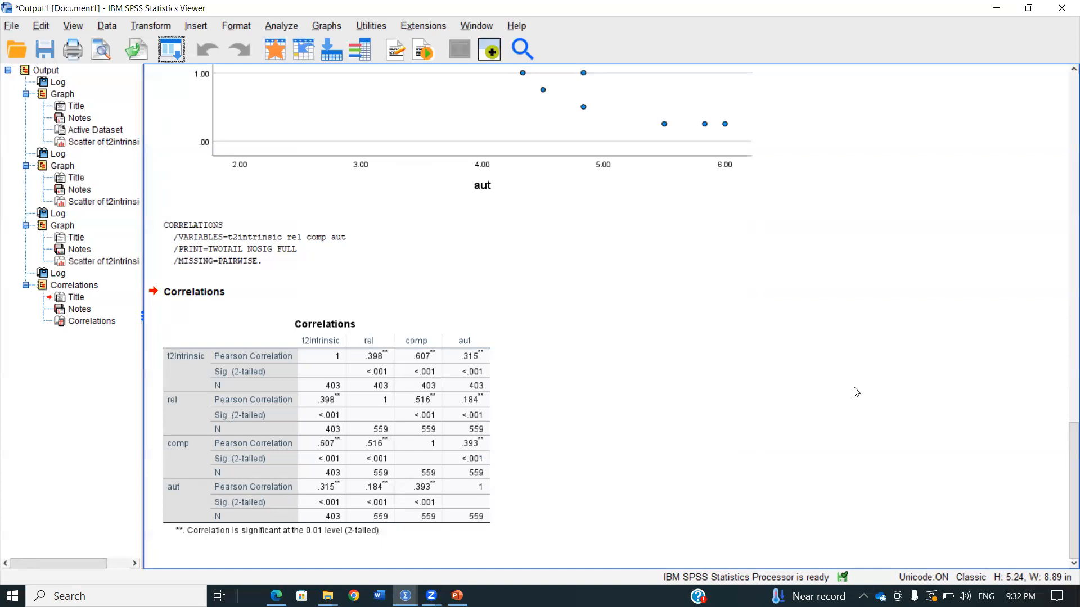
click(416, 351)
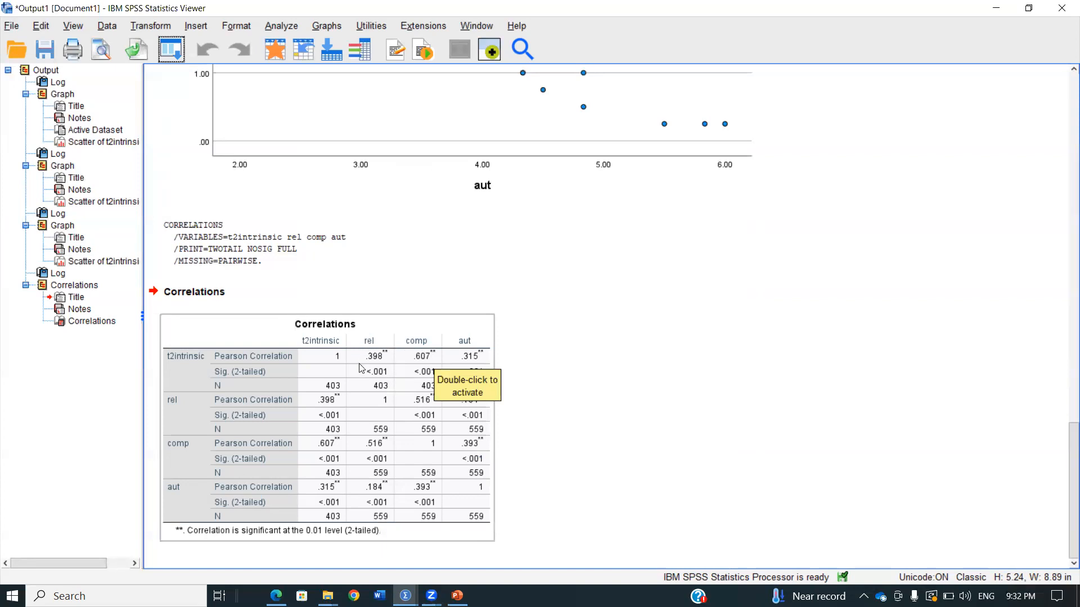
click(502, 373)
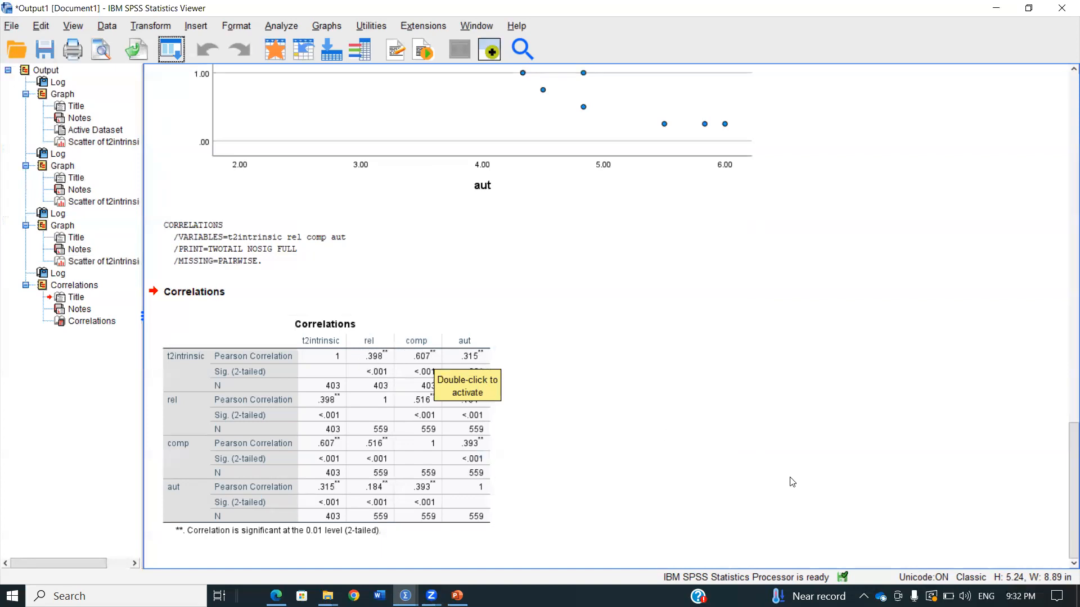
click(782, 428)
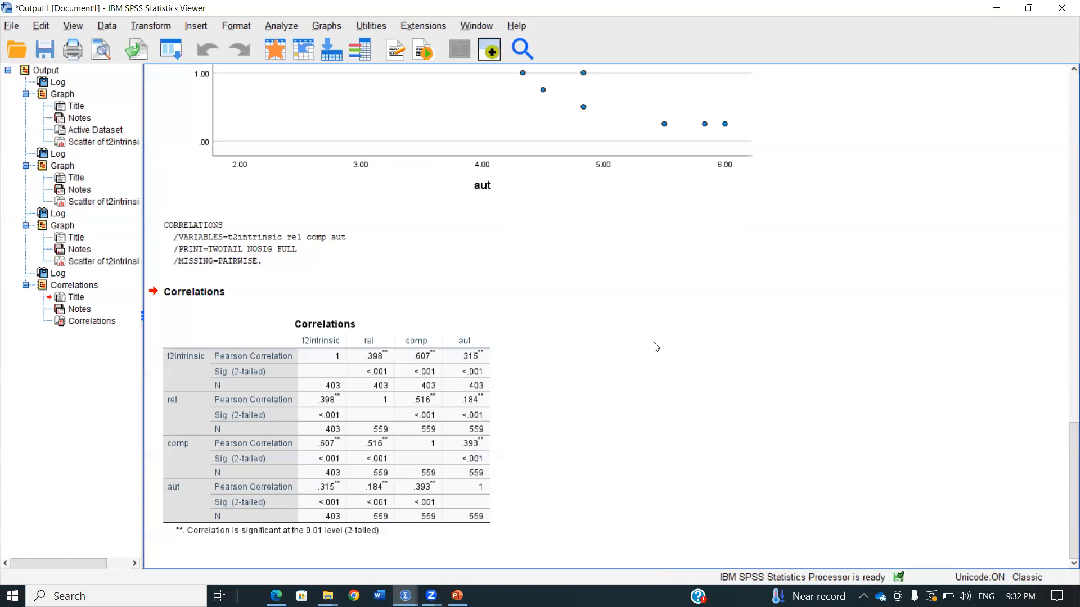
click(304, 511)
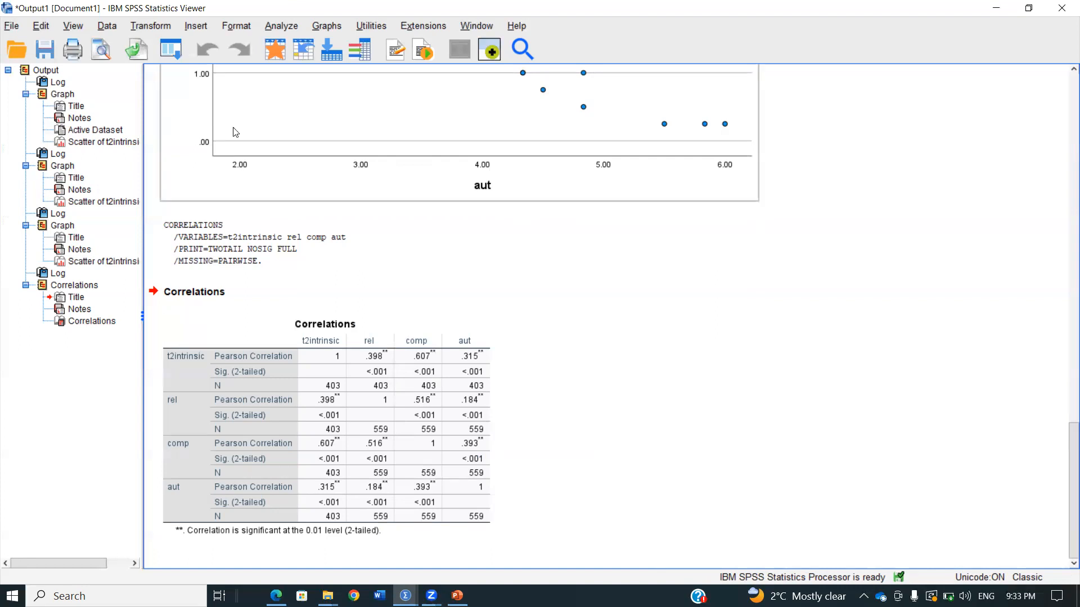
Start a linear regression analysis and set t2intrinsic as its dependent variable
double_click(230, 8)
click(284, 81)
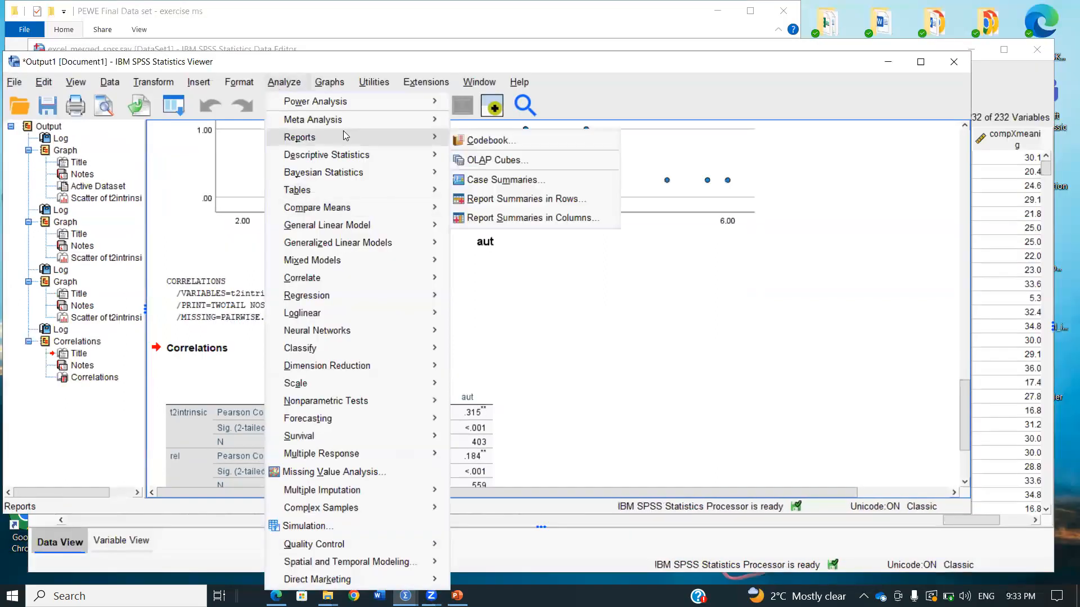
click(172, 105)
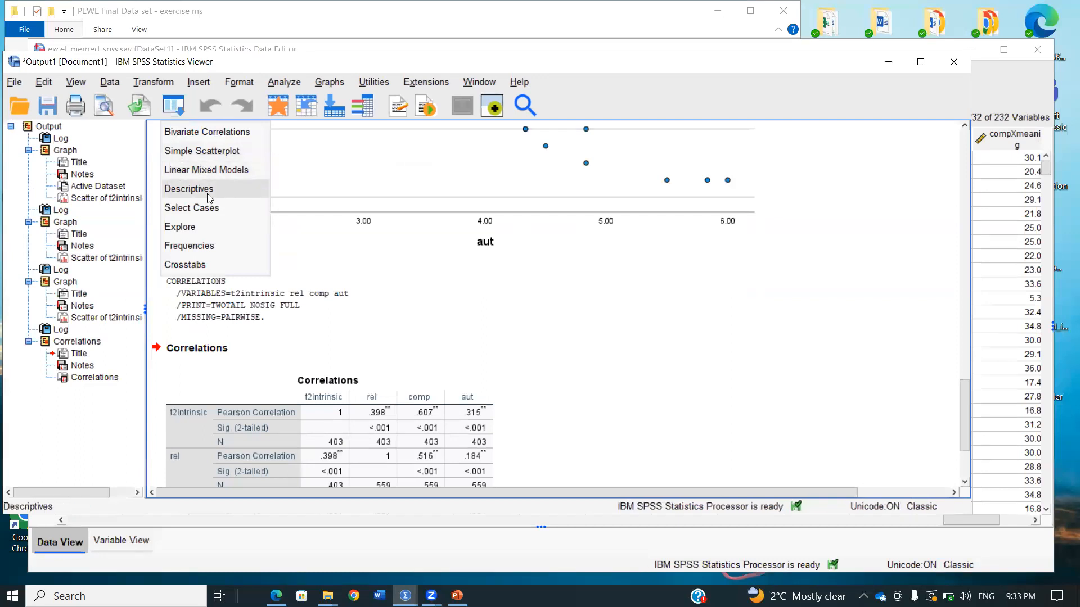
click(287, 85)
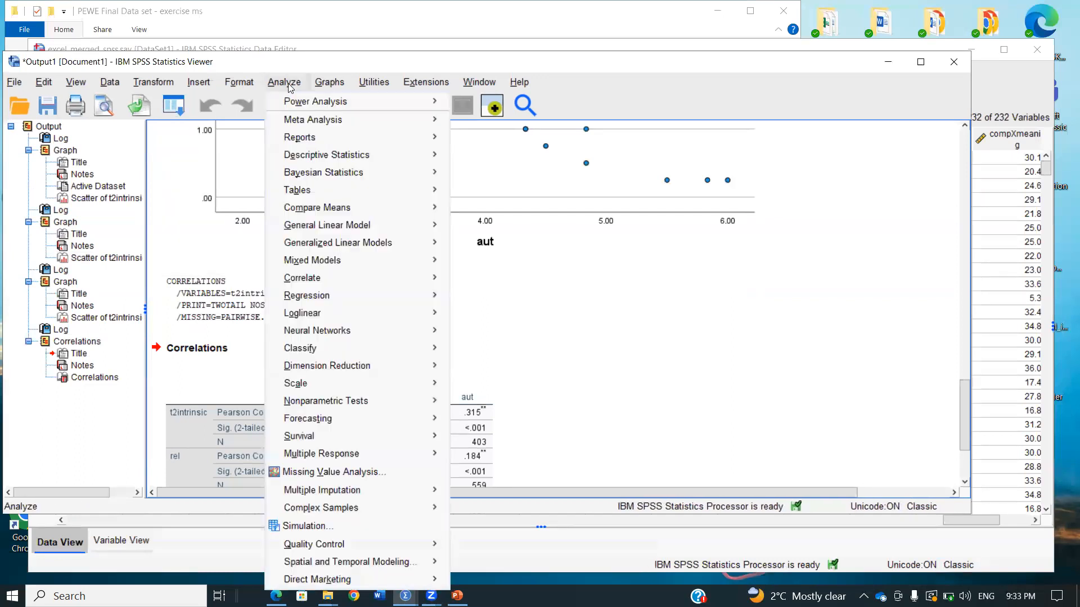
mouse_move(342, 305)
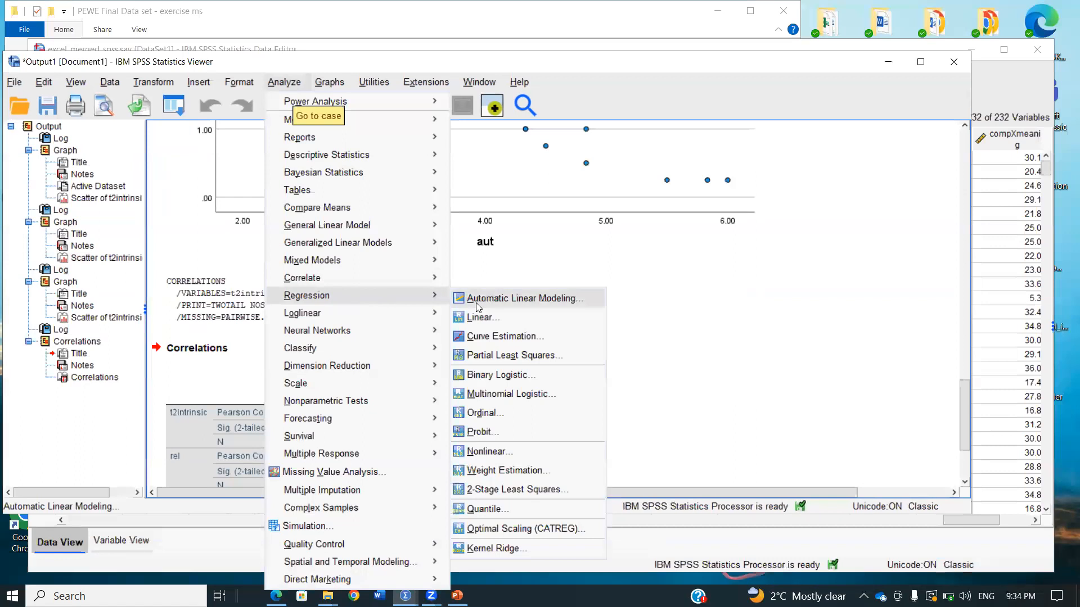
click(483, 317)
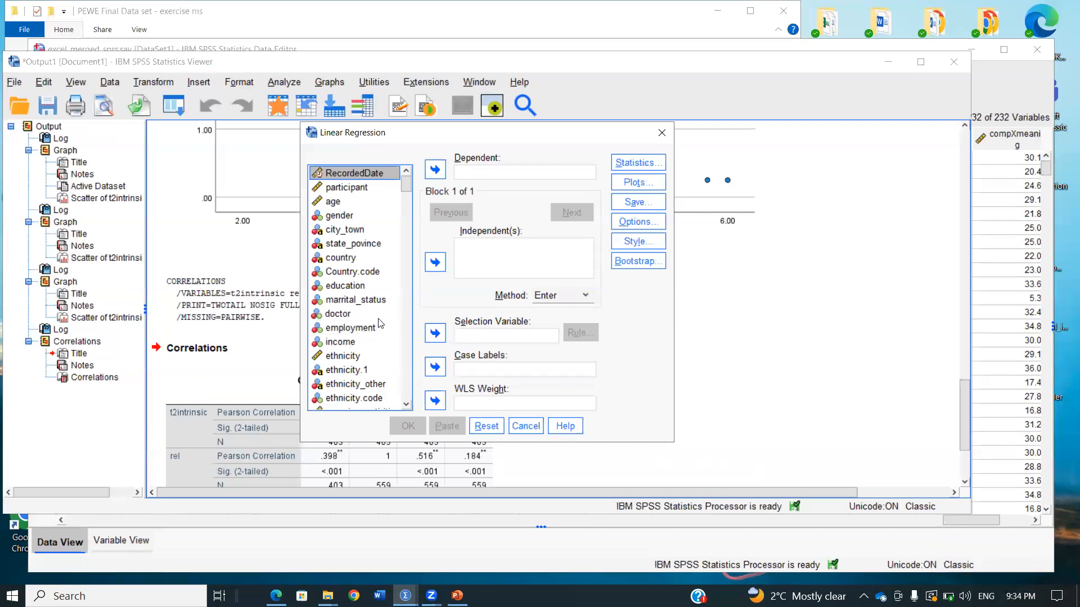
click(361, 272)
drag(360, 273, 360, 273)
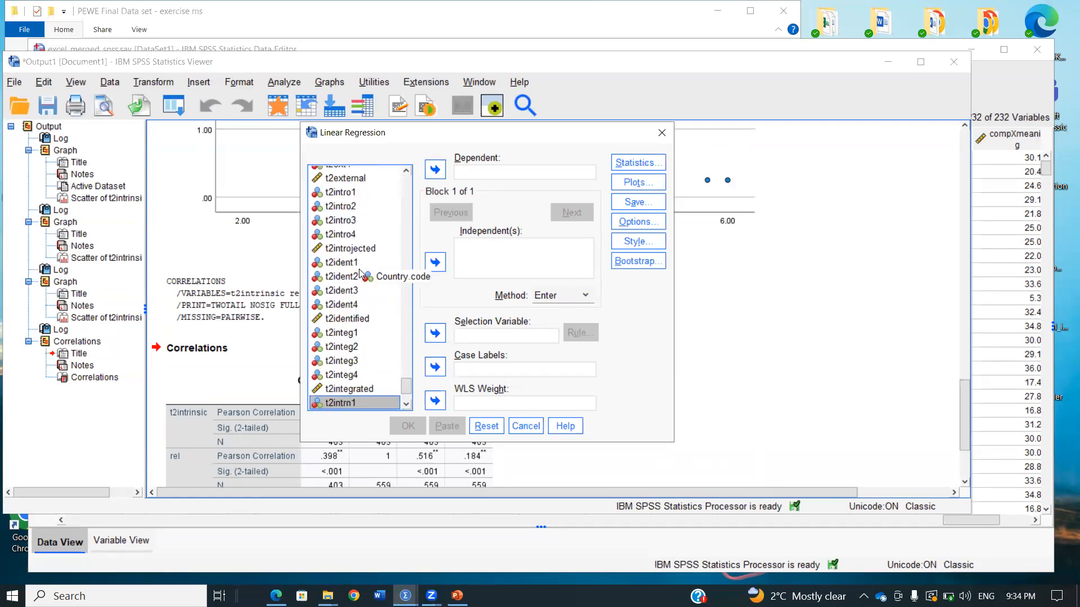
scroll(360, 271, down, 2)
click(366, 371)
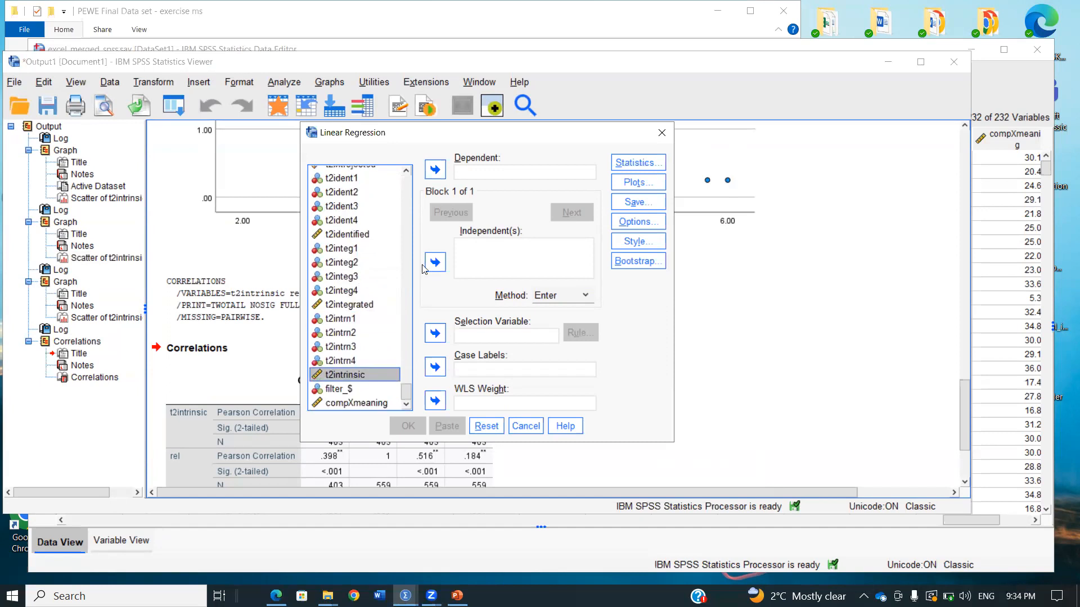
click(435, 169)
Add rel as the first independent variable of the linear regression
scroll(374, 275, up, 10)
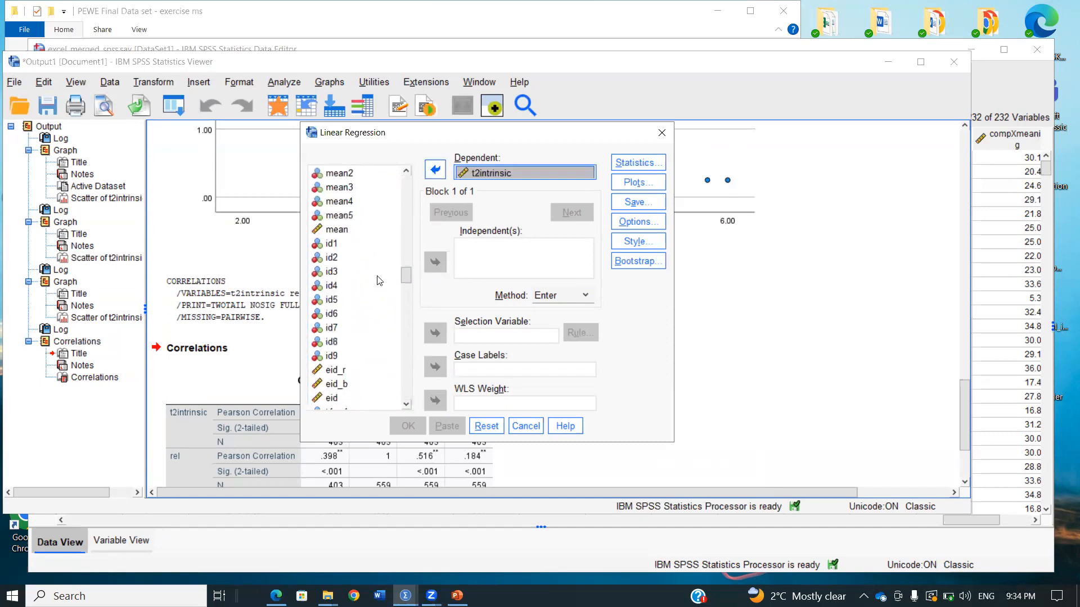
click(367, 247)
scroll(367, 250, up, 4)
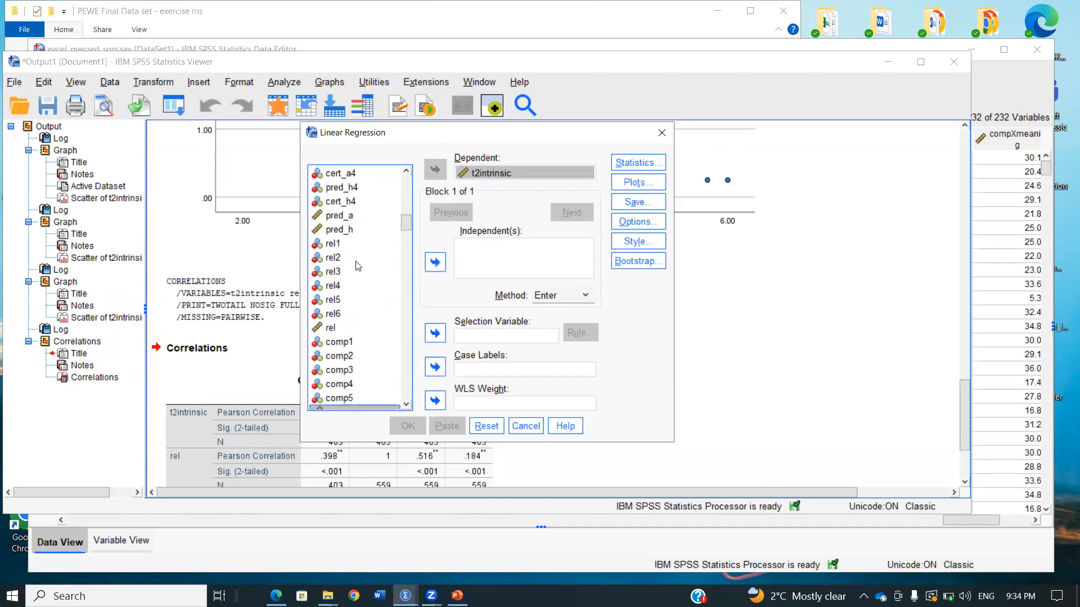
scroll(353, 249, up, 2)
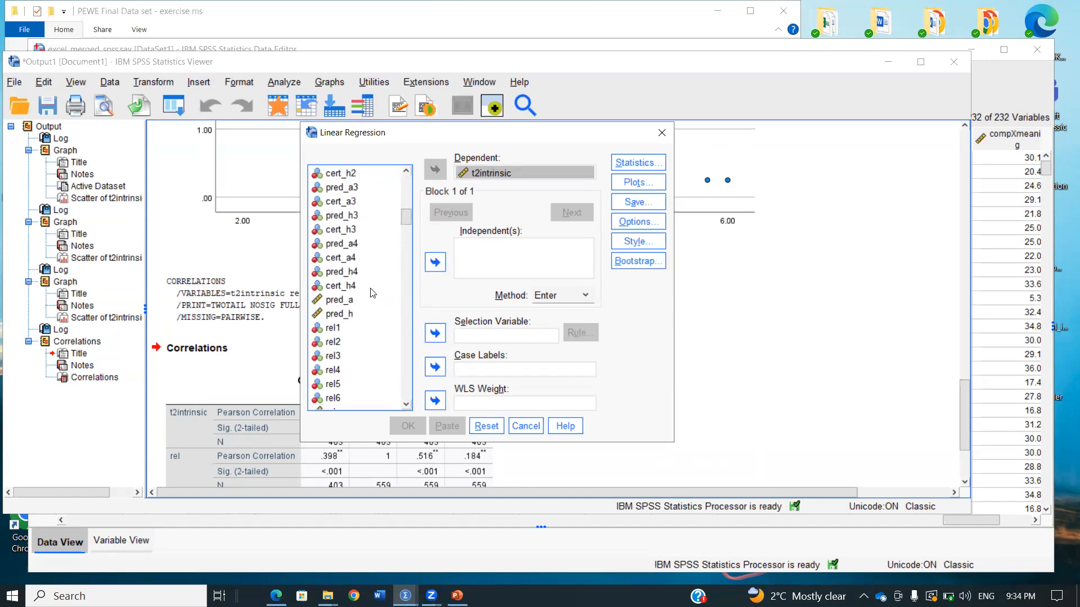
scroll(360, 330, down, 2)
click(365, 328)
click(435, 262)
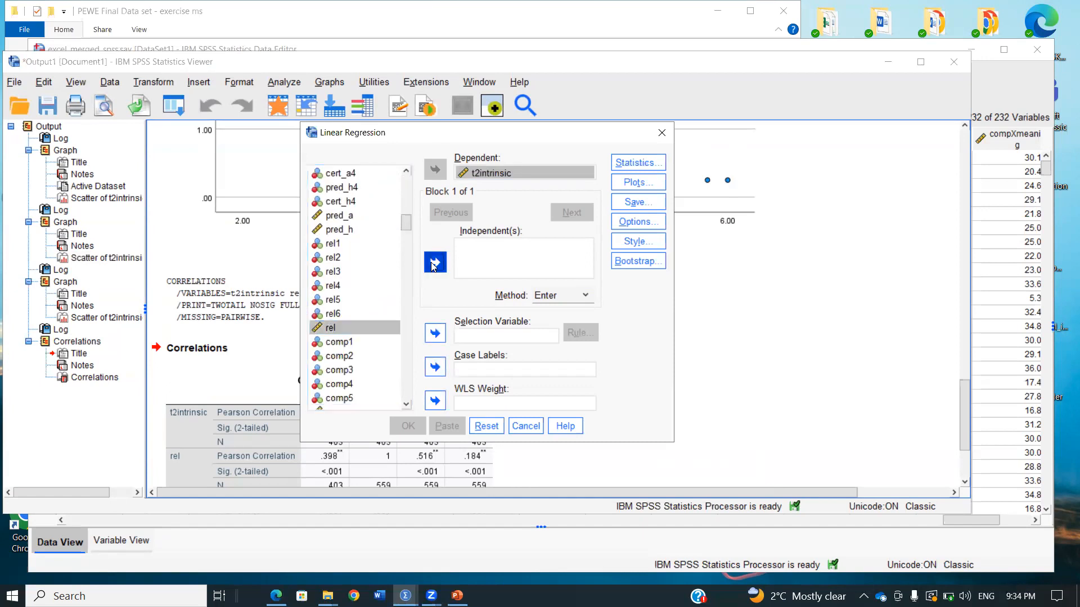
Add comp and aut to the independent variables of the linear regression
scroll(392, 284, down, 4)
click(369, 244)
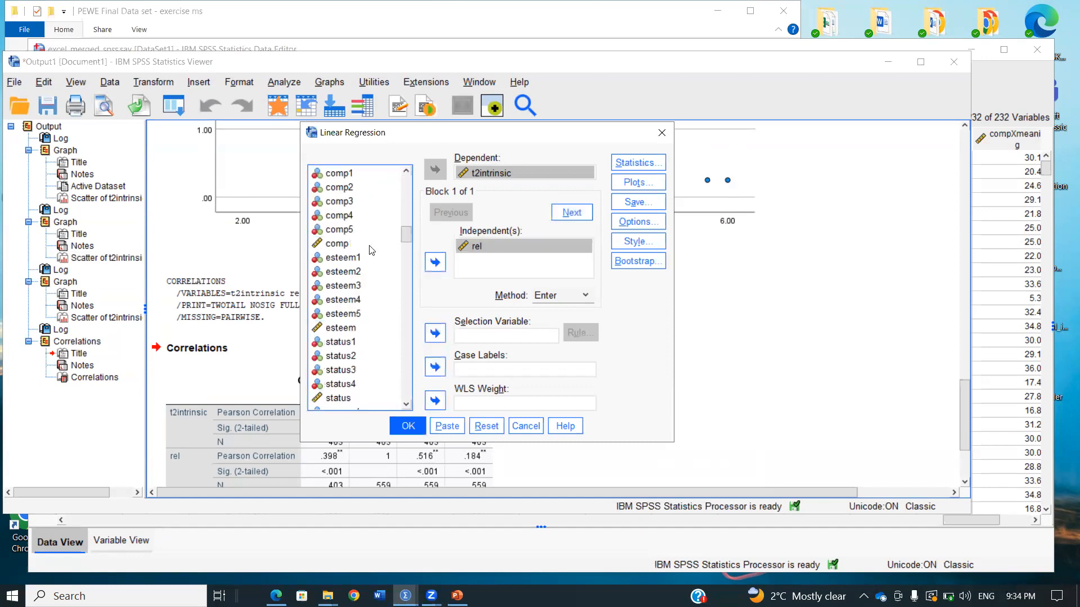
click(435, 262)
scroll(377, 279, down, 2)
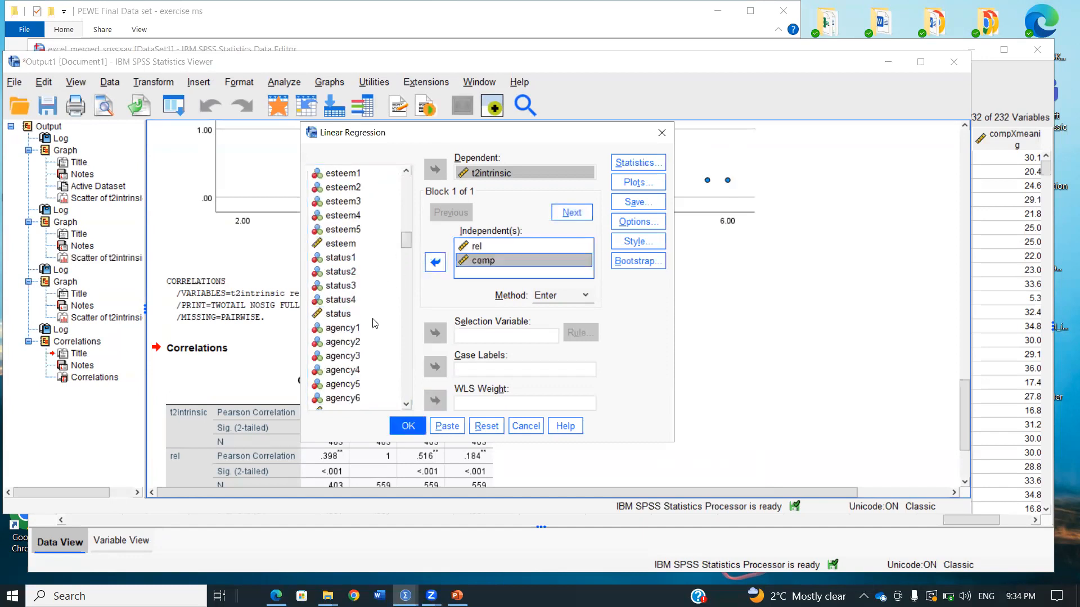
scroll(370, 324, down, 2)
scroll(369, 325, down, 2)
click(340, 342)
click(434, 265)
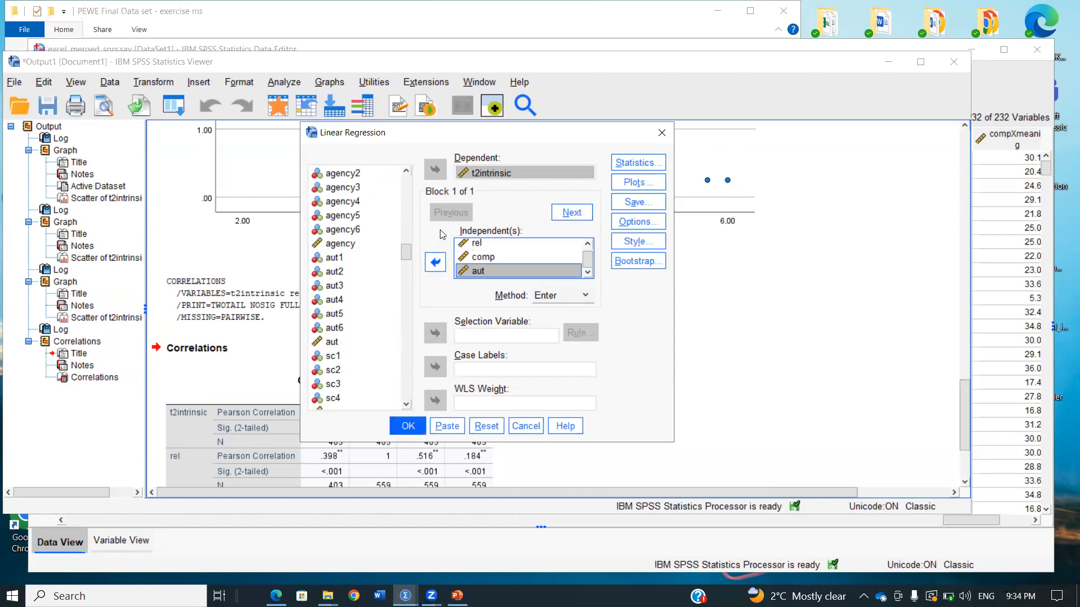
click(644, 165)
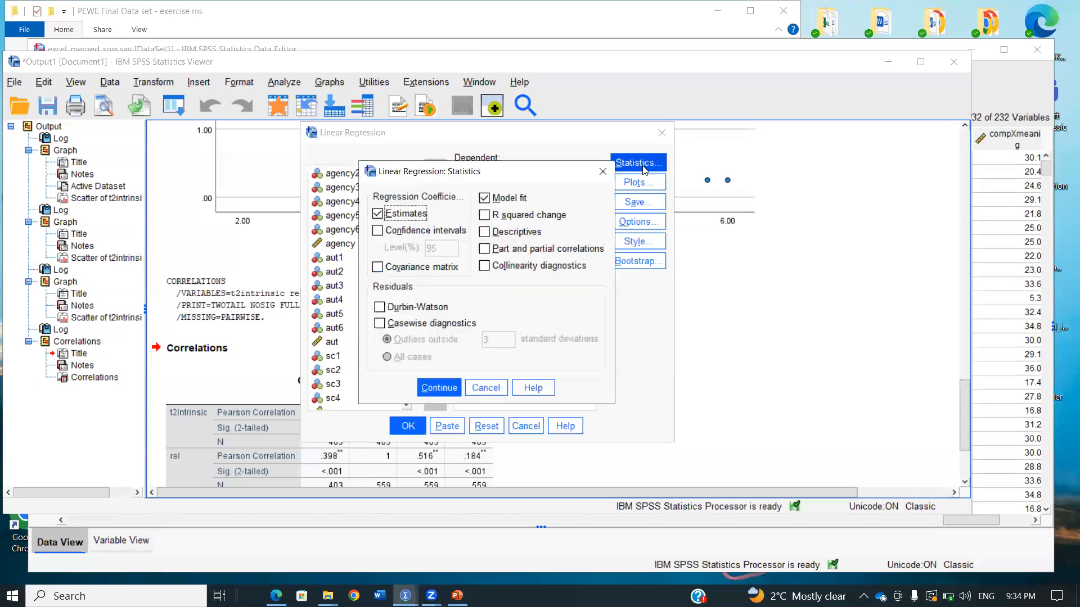
click(602, 170)
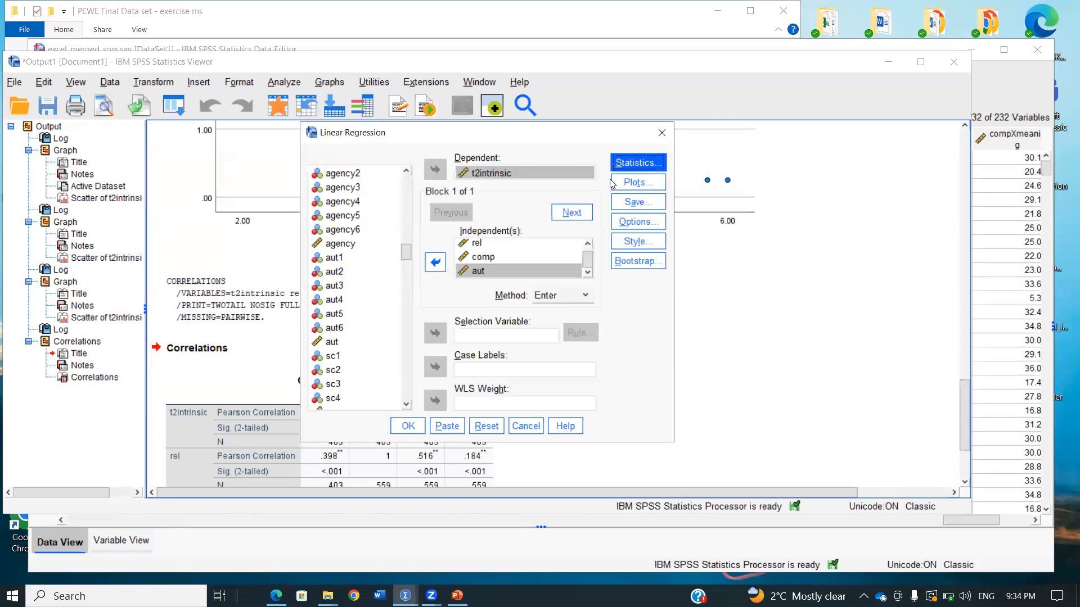
click(662, 223)
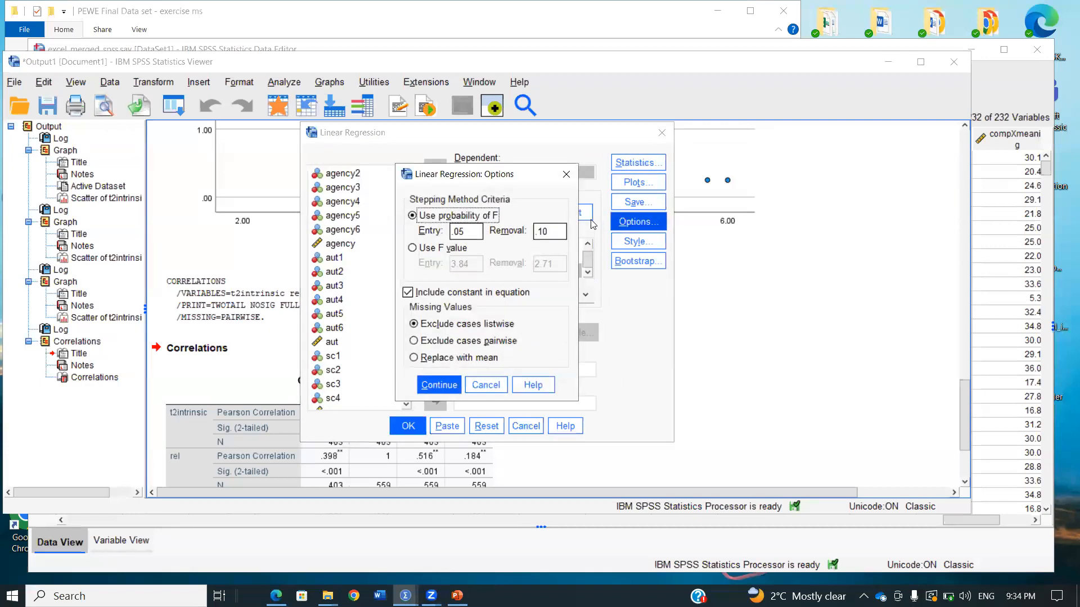
click(566, 175)
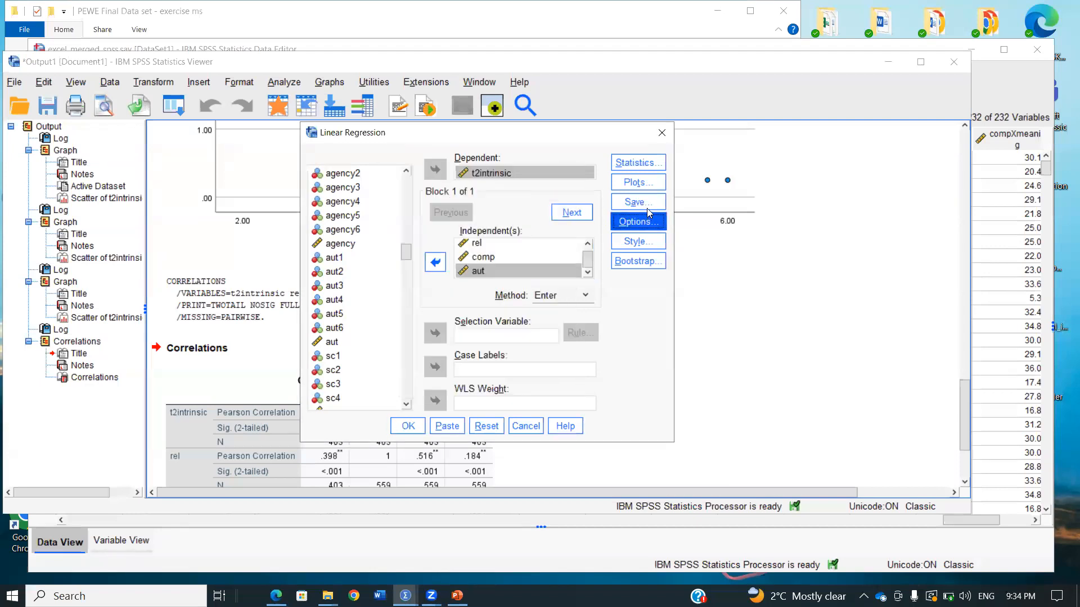
click(647, 183)
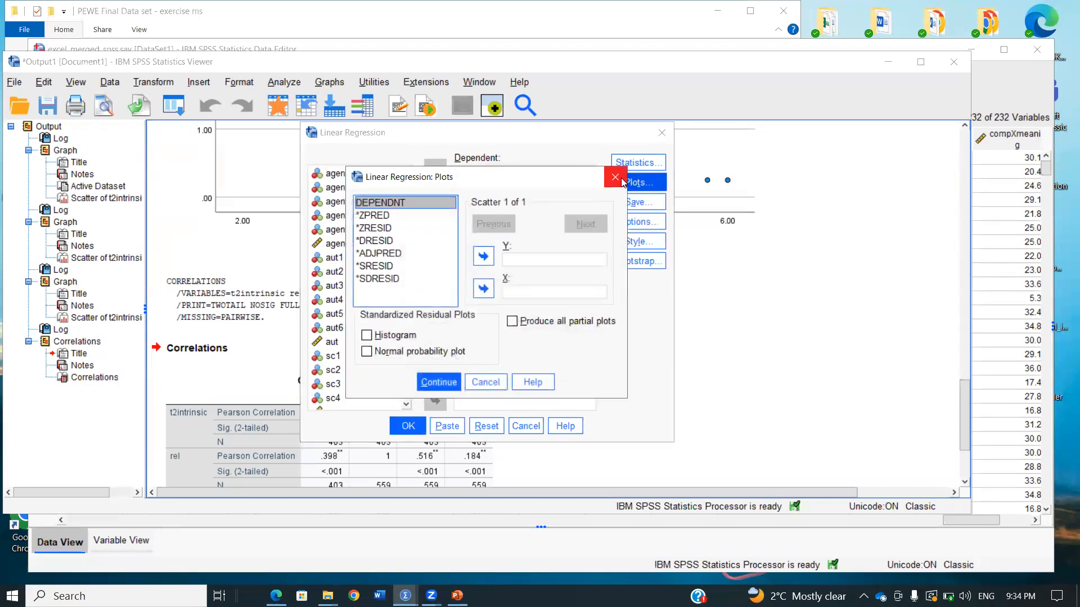
click(646, 174)
Include part and partial correlations in the regression statistics and run the linear regression with the Enter method
click(640, 166)
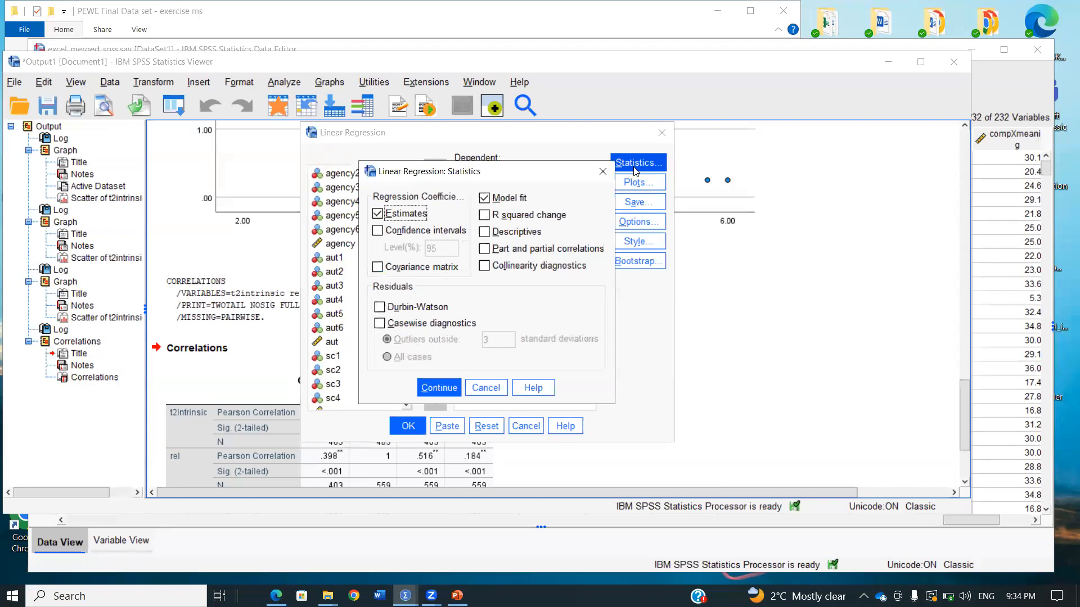
click(572, 252)
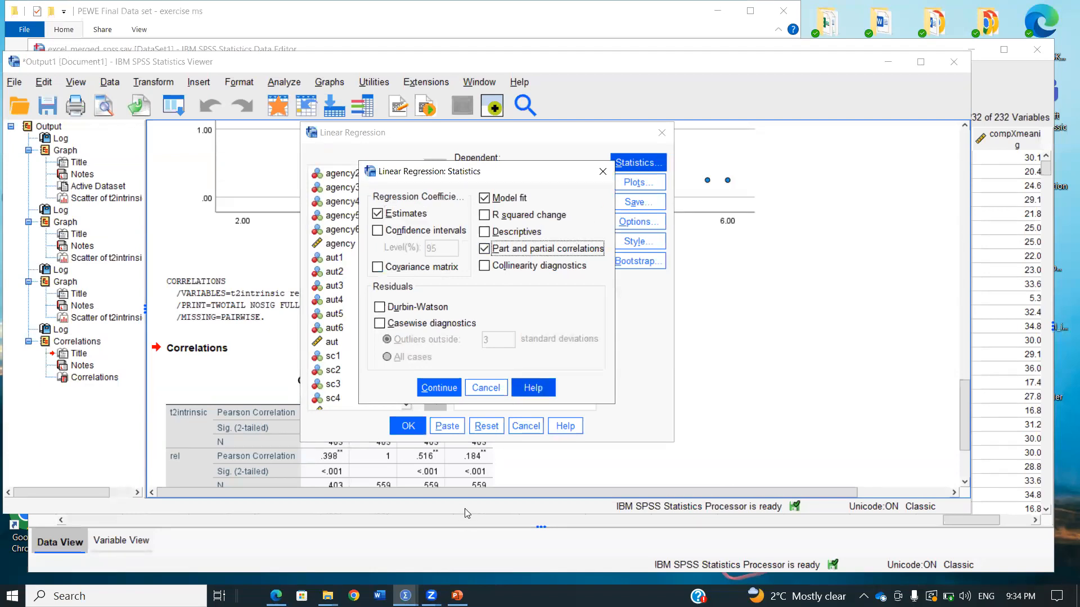
click(439, 388)
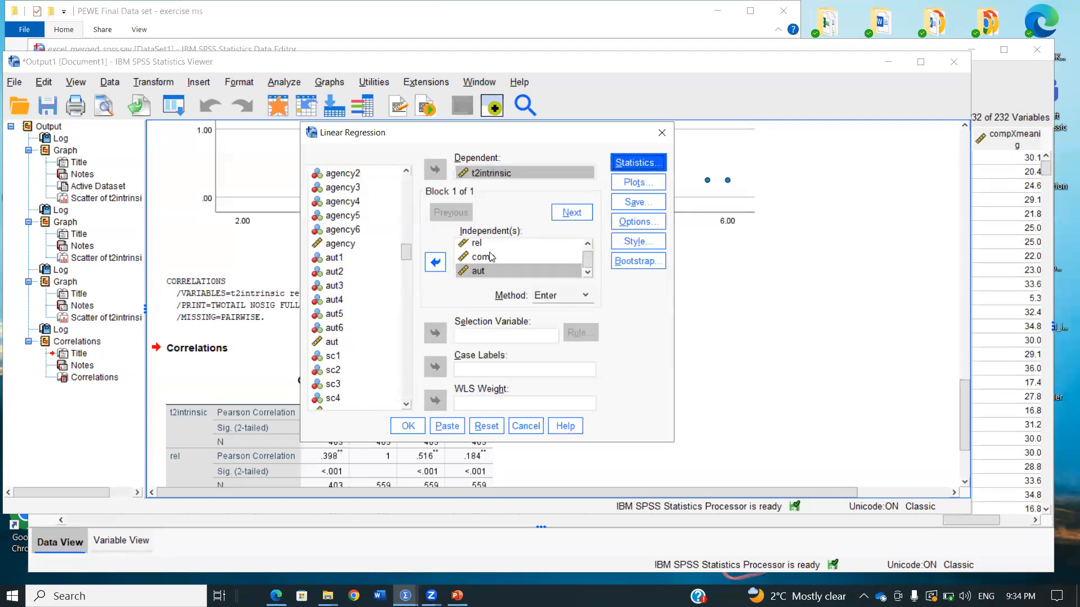
click(408, 427)
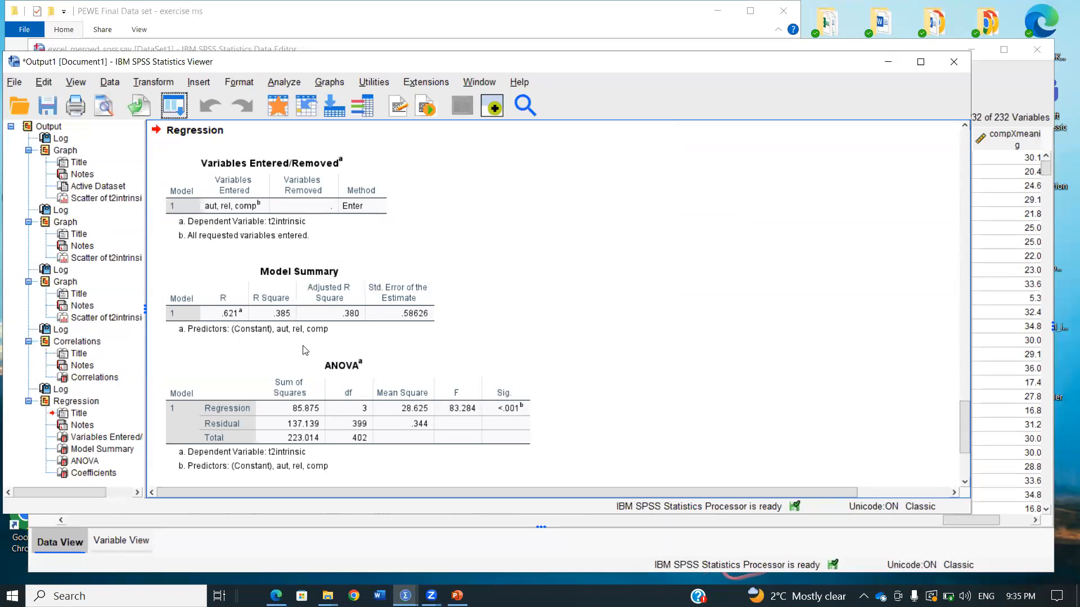
Examine the Model Summary, ANOVA and Coefficients tables of the regression output
scroll(331, 329, down, 3)
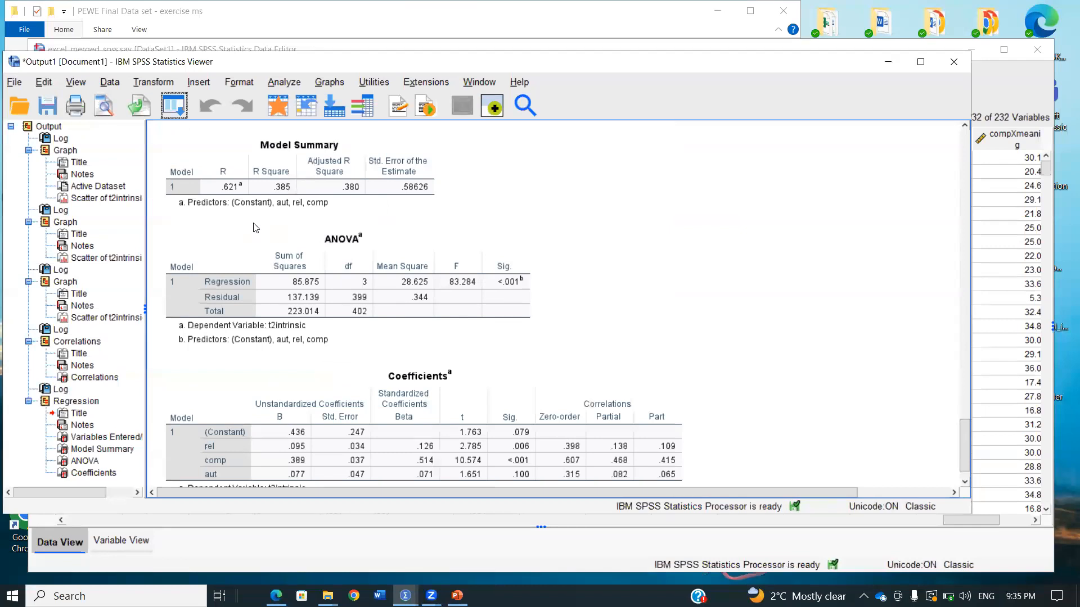
click(251, 255)
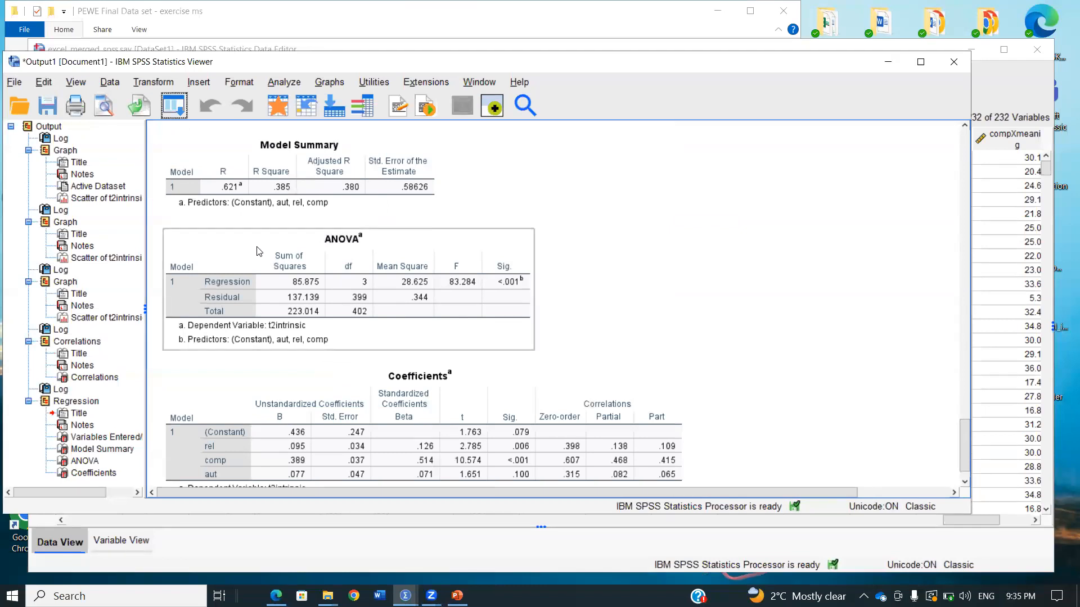
click(307, 211)
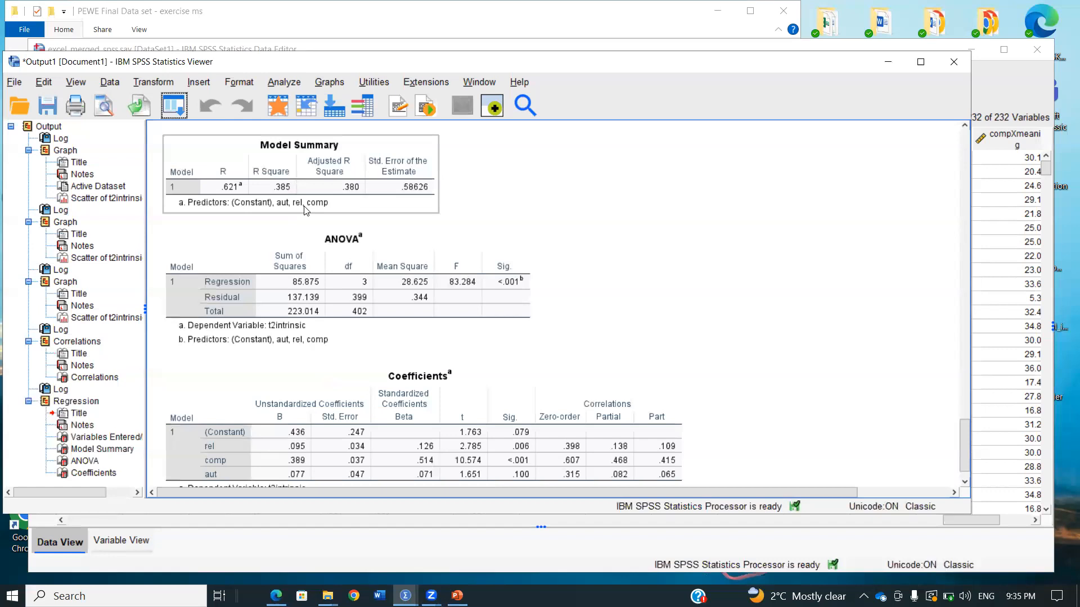
scroll(306, 210, down, 1)
click(307, 211)
click(323, 342)
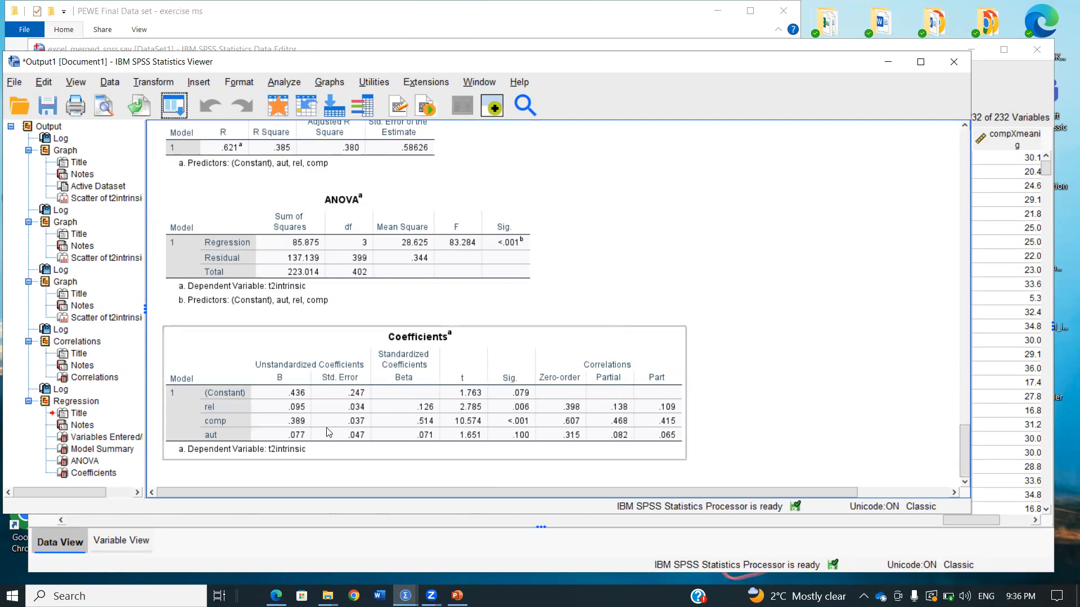
click(325, 458)
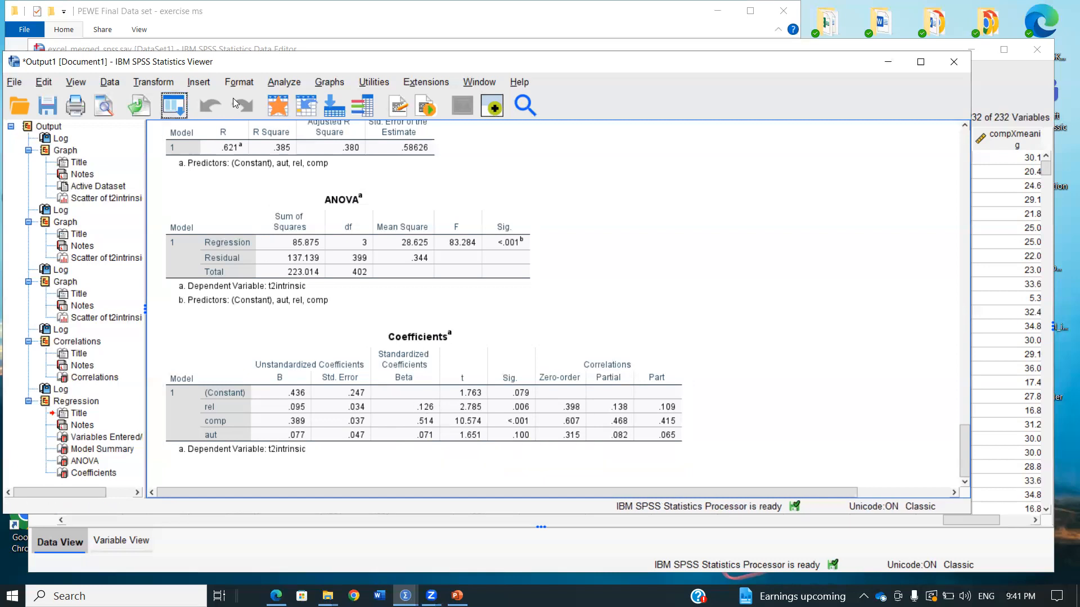
Rerun the linear regression of t2intrinsic on rel, comp and aut, saving unstandardized predicted values and unstandardized residuals
click(284, 82)
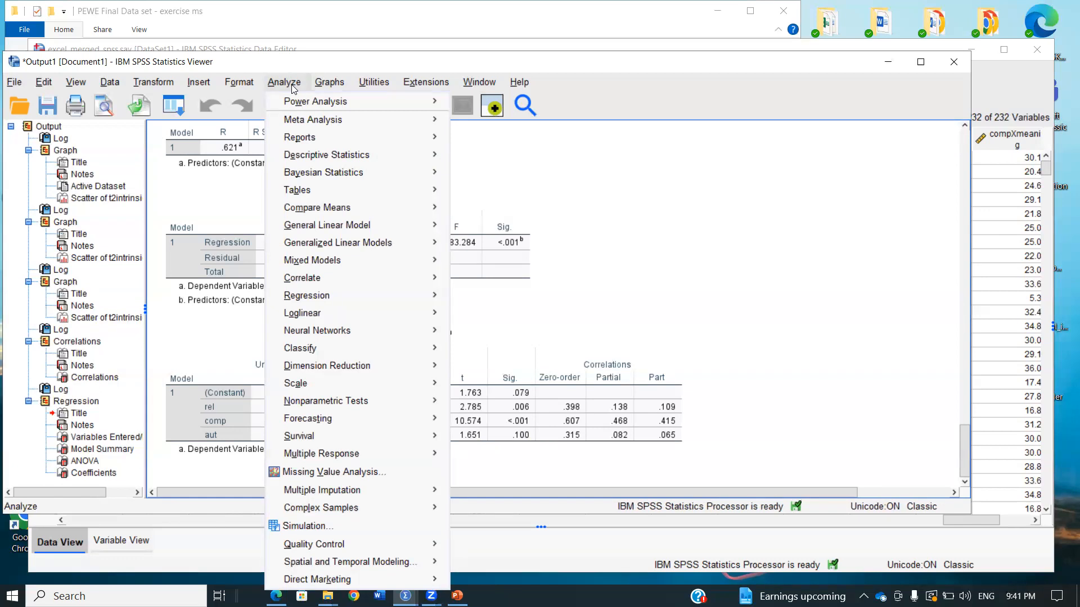
mouse_move(338, 293)
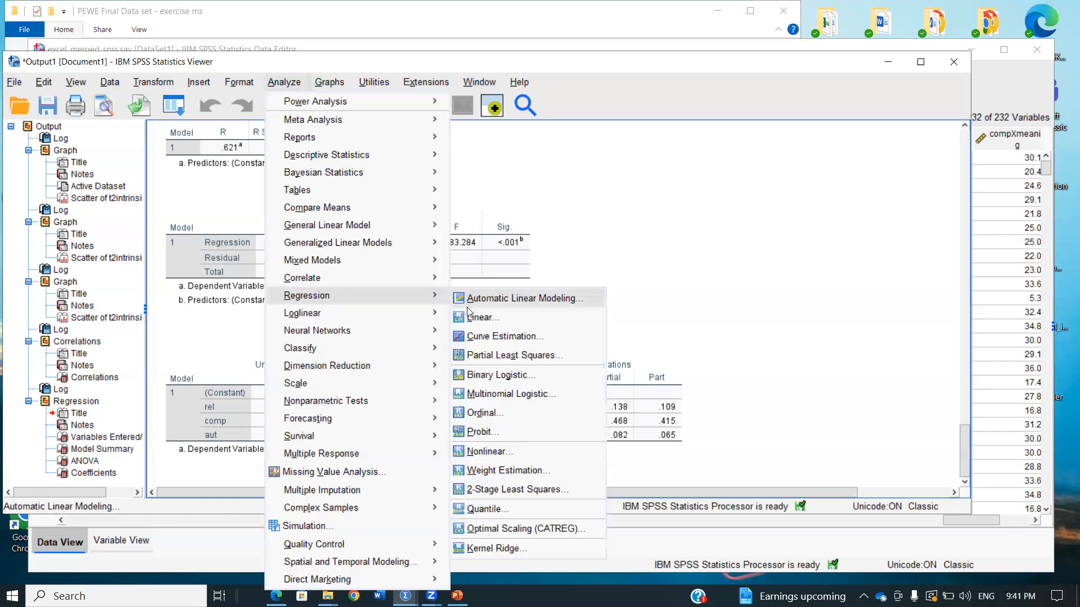
click(479, 317)
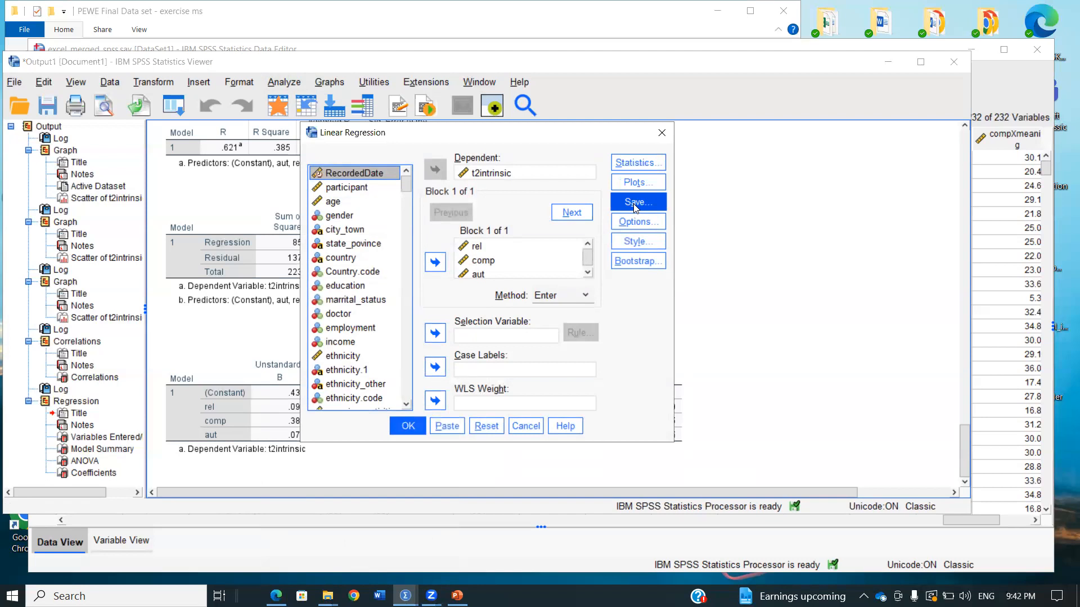
click(633, 203)
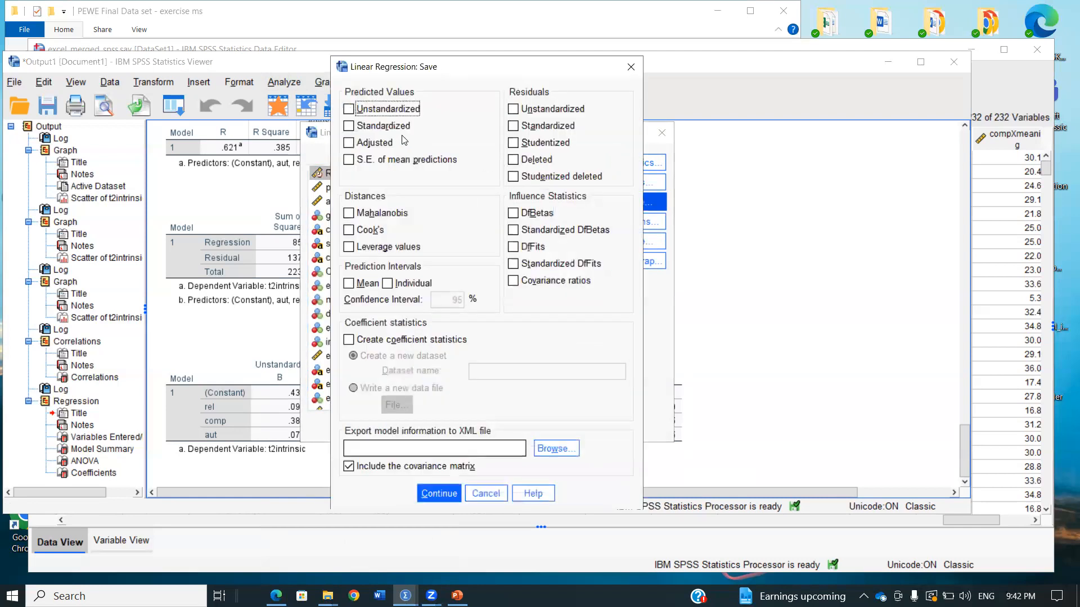
click(414, 111)
click(514, 109)
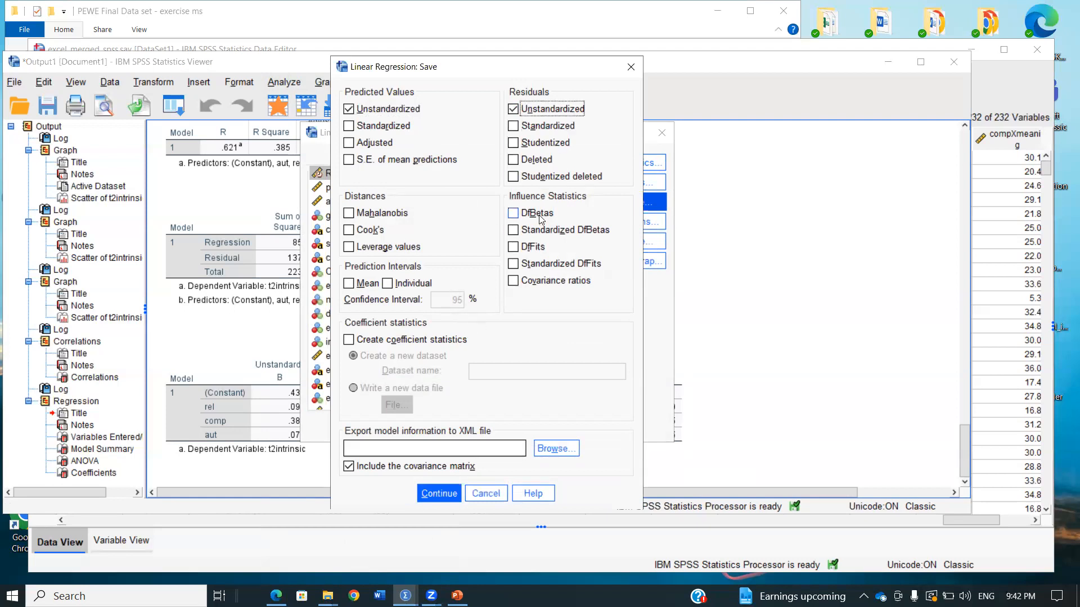
click(440, 495)
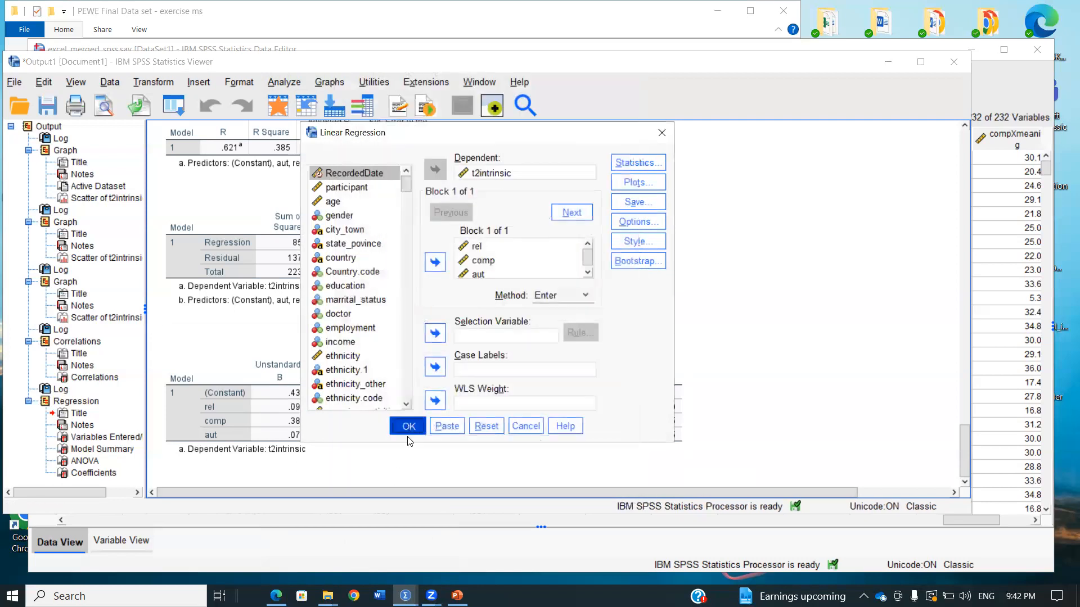
click(407, 426)
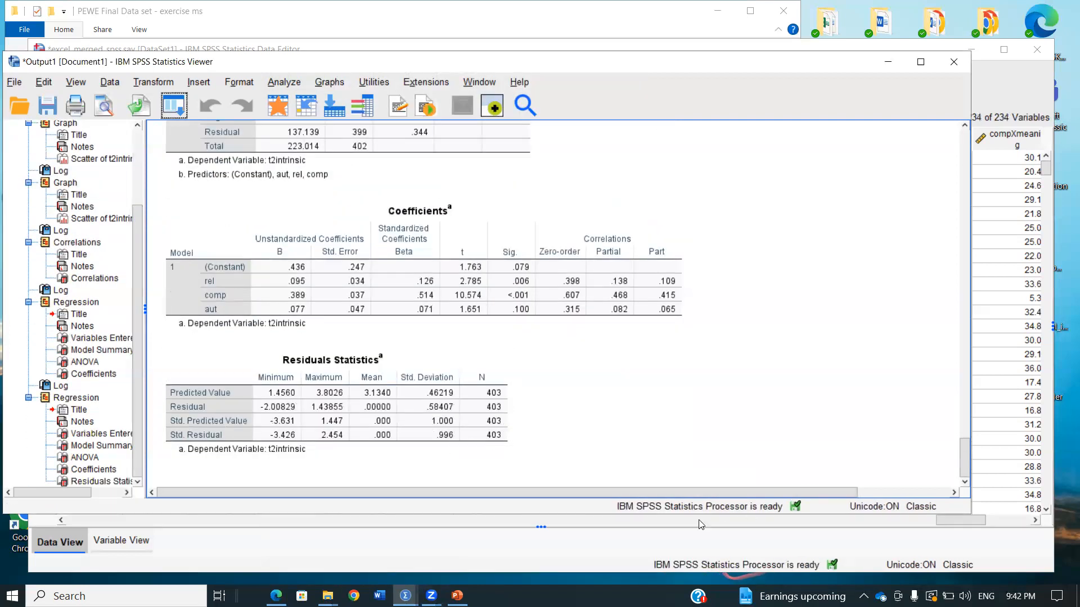
Inspect the saved PRE_1 and RES_1 columns in the dataset, checking cases 1, 7 and 11, which lack t2intrinsic scores
click(852, 541)
drag(969, 523, 1004, 523)
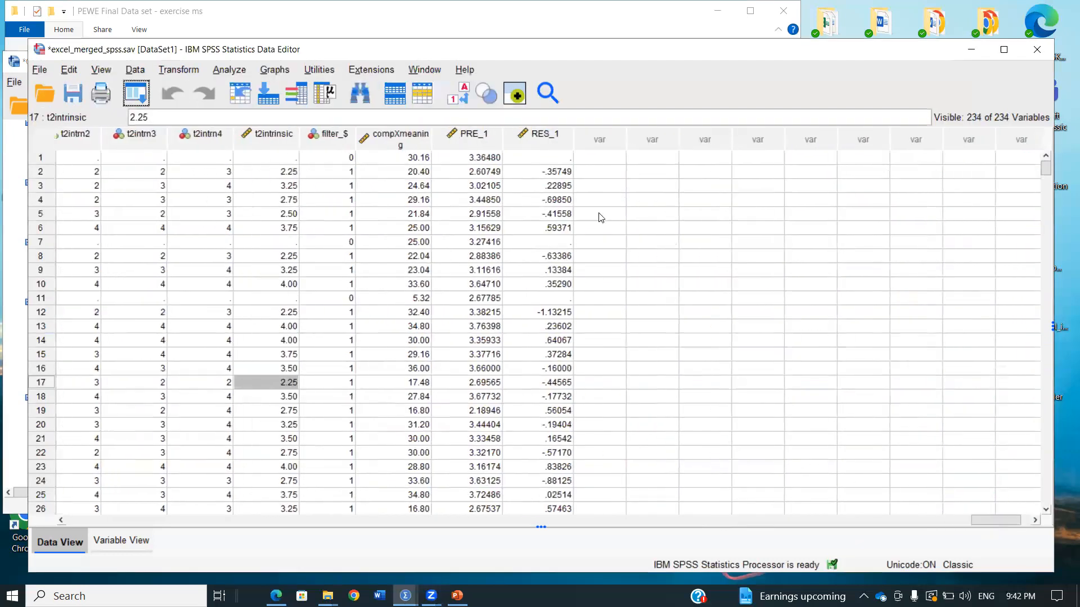
click(483, 158)
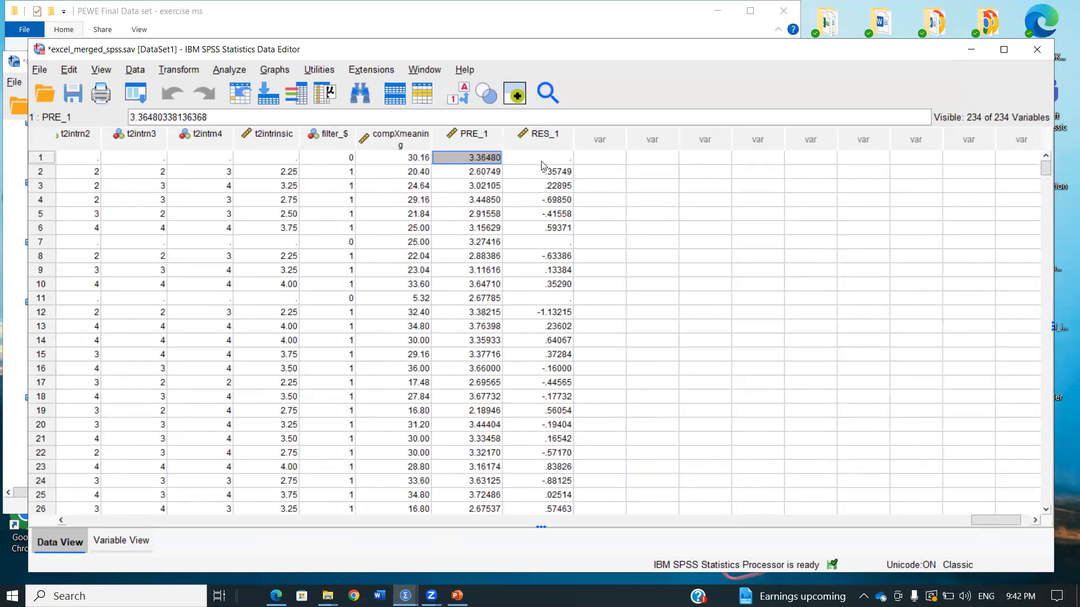
click(526, 157)
click(553, 231)
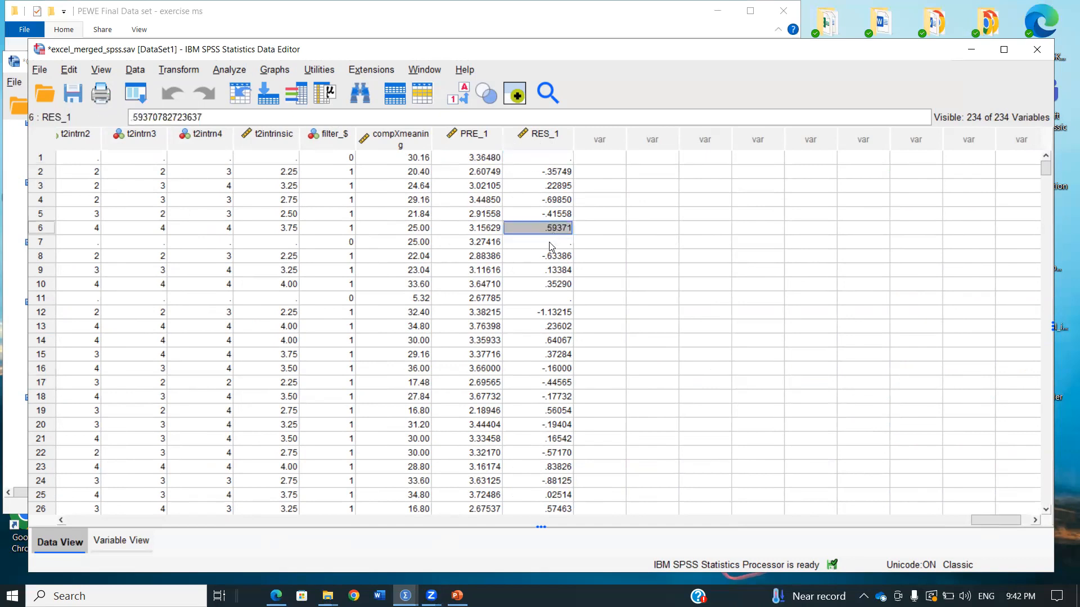
click(555, 242)
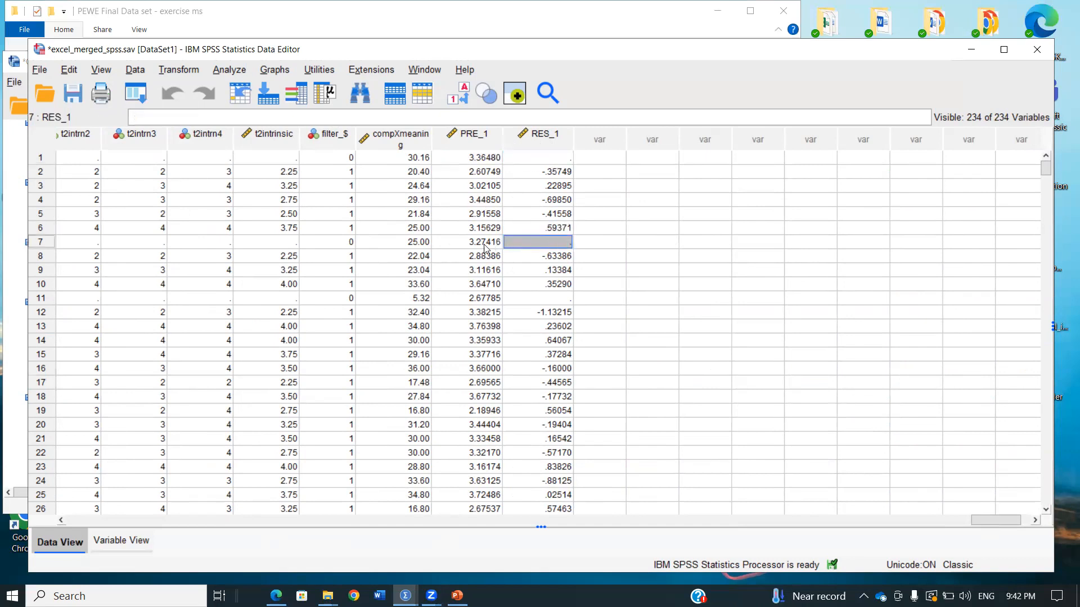
click(560, 299)
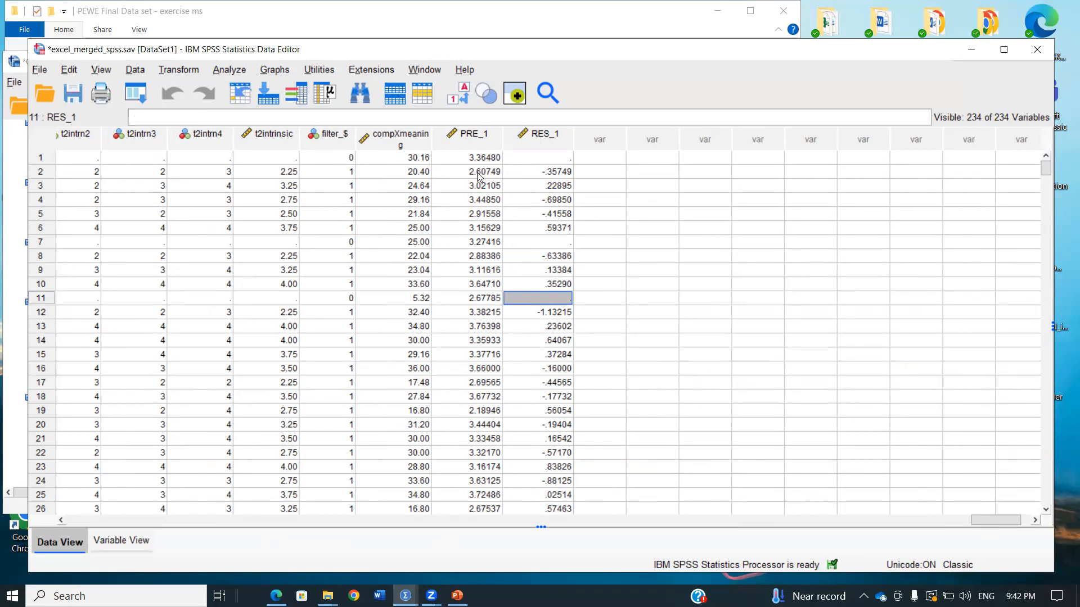
Compare the predicted values and residuals of cases 2 and 3, and look through these columns down to the last case
click(483, 174)
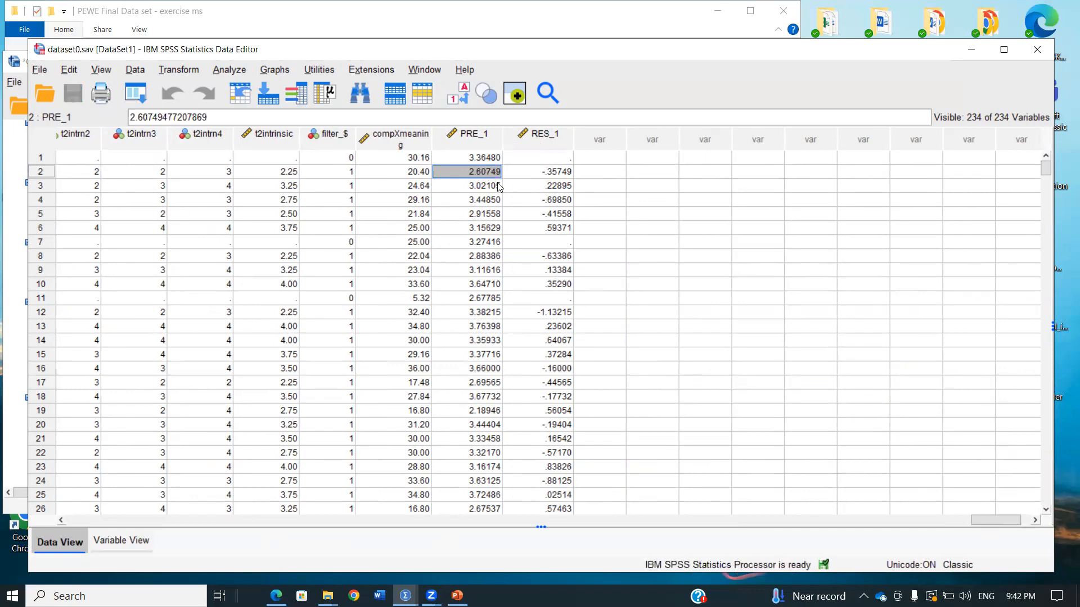
click(558, 175)
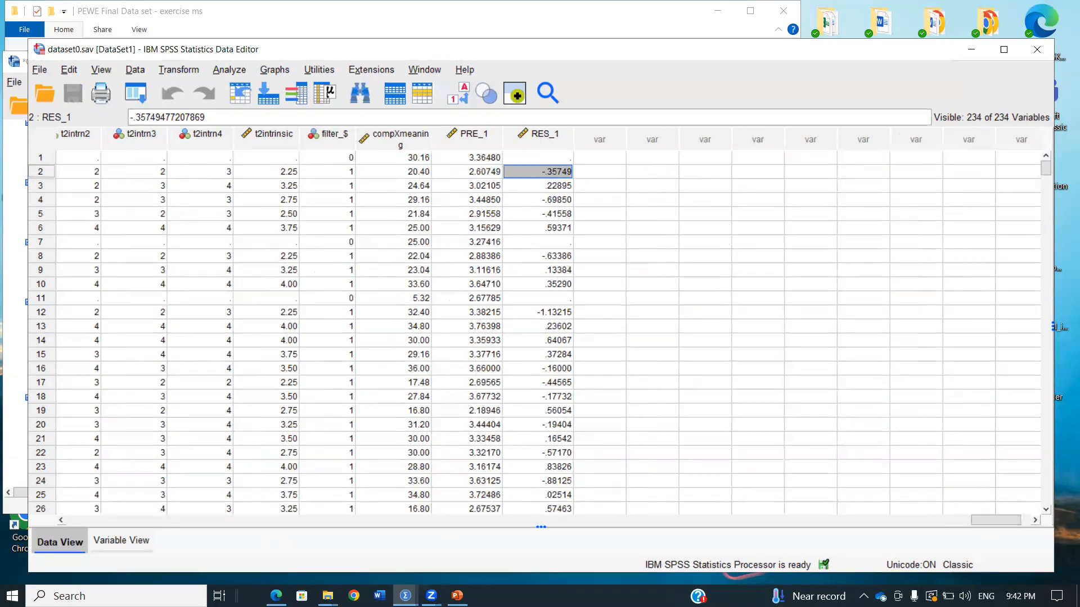
click(485, 191)
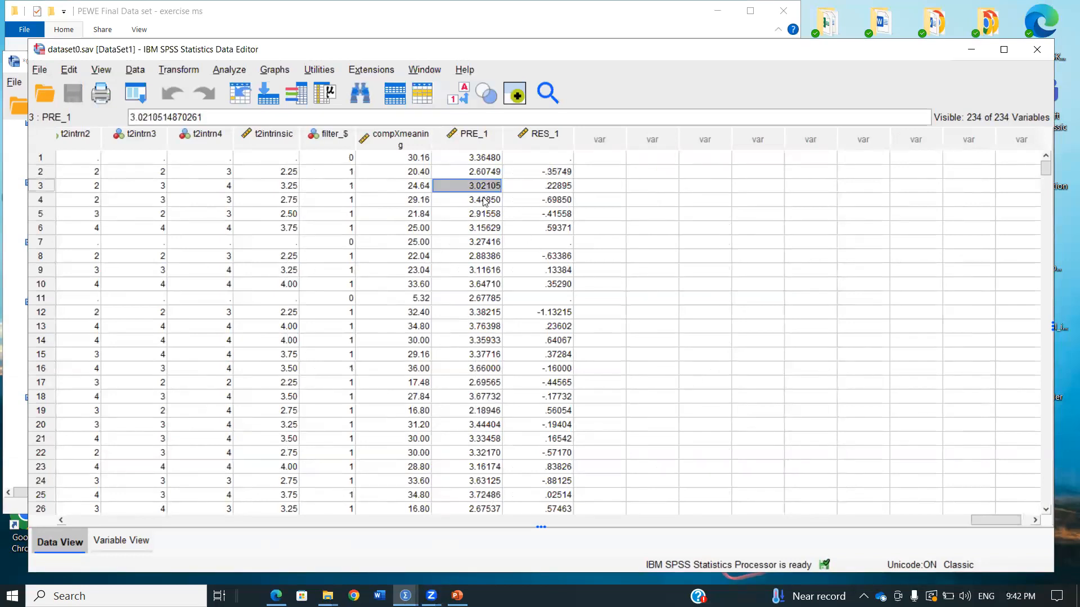
click(564, 190)
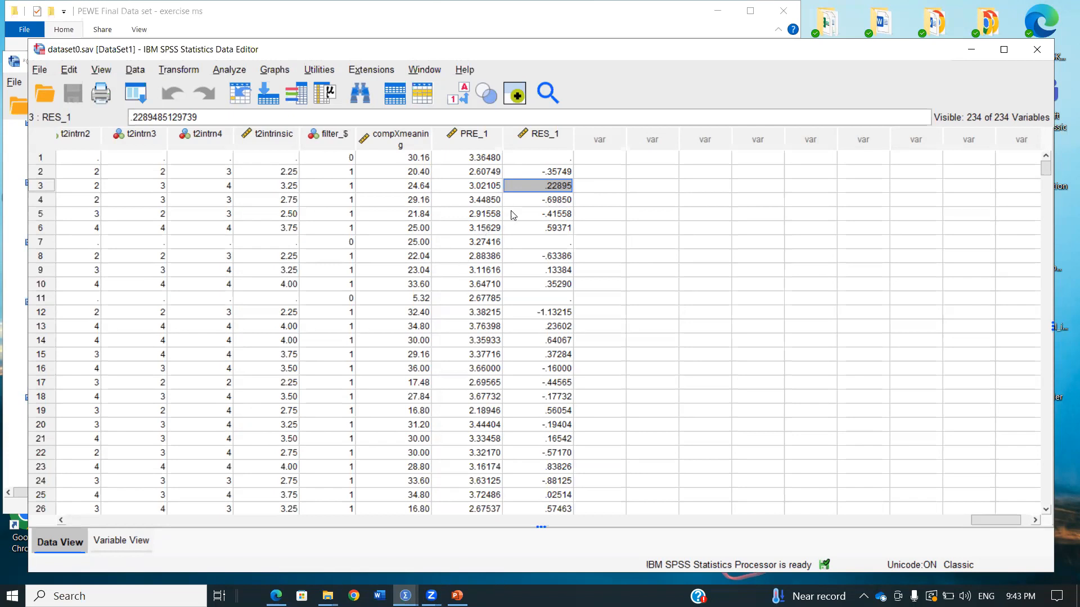
scroll(546, 349, down, 20)
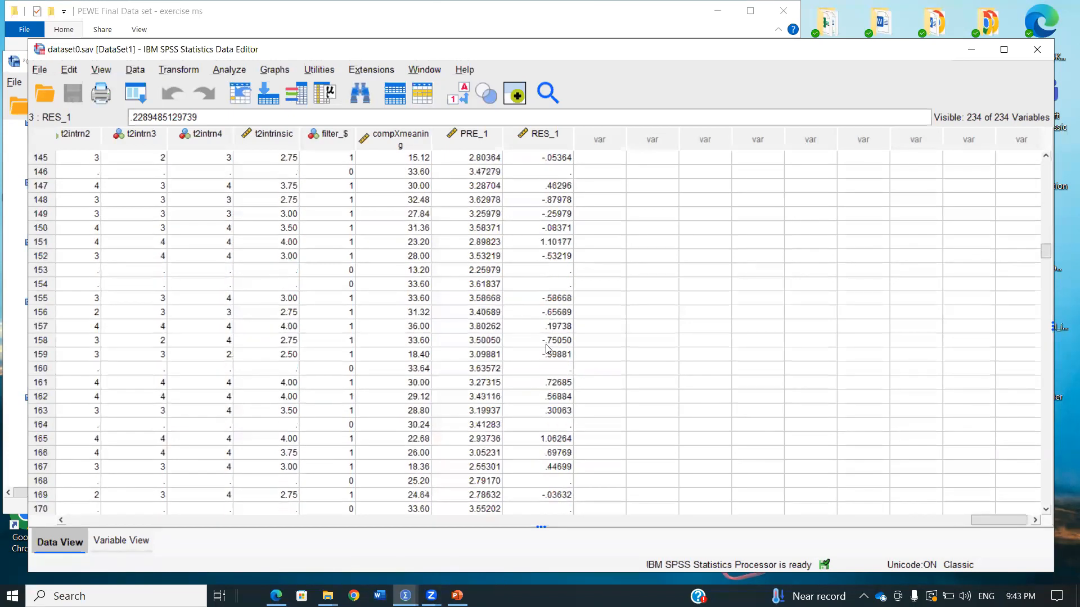
scroll(1050, 257, down, 20)
scroll(1058, 398, down, 20)
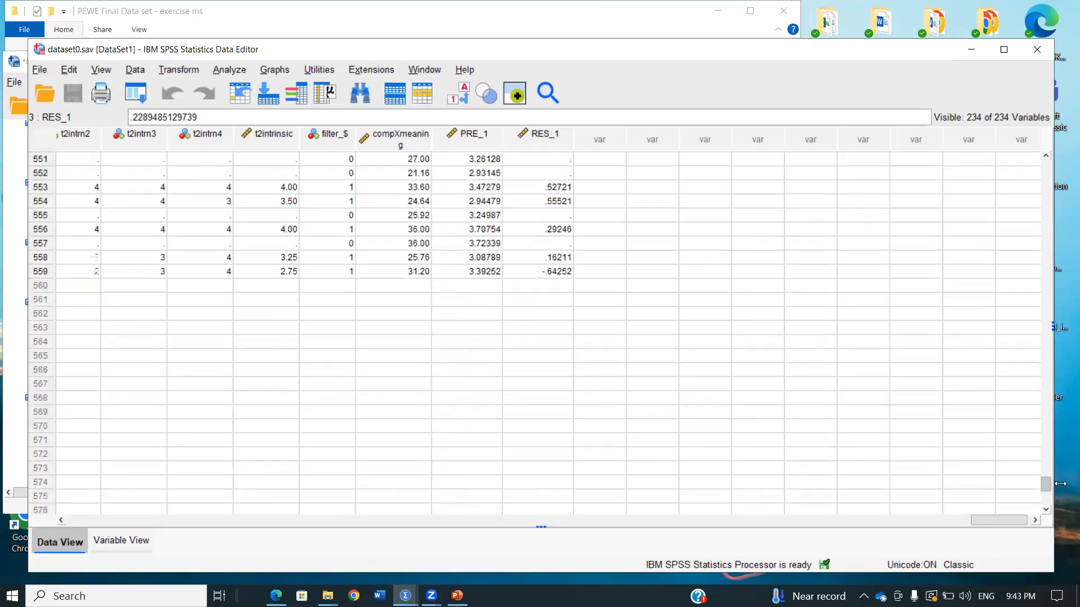
scroll(1049, 411, up, 20)
scroll(1047, 197, up, 20)
scroll(1049, 170, up, 3)
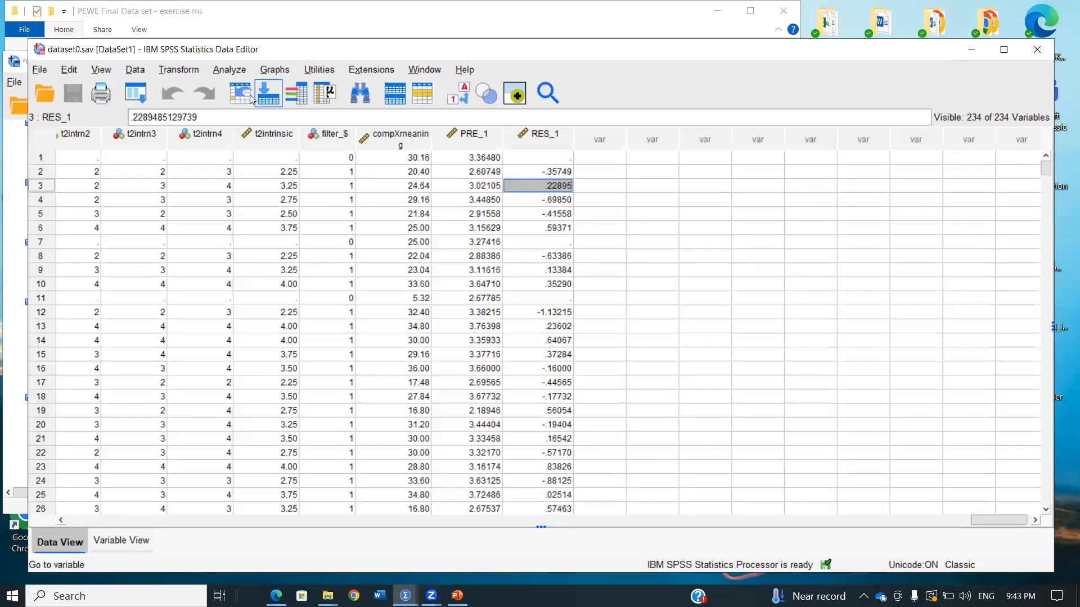
Run Descriptives on the saved predicted values PRE_1 and residuals RES_1
click(150, 95)
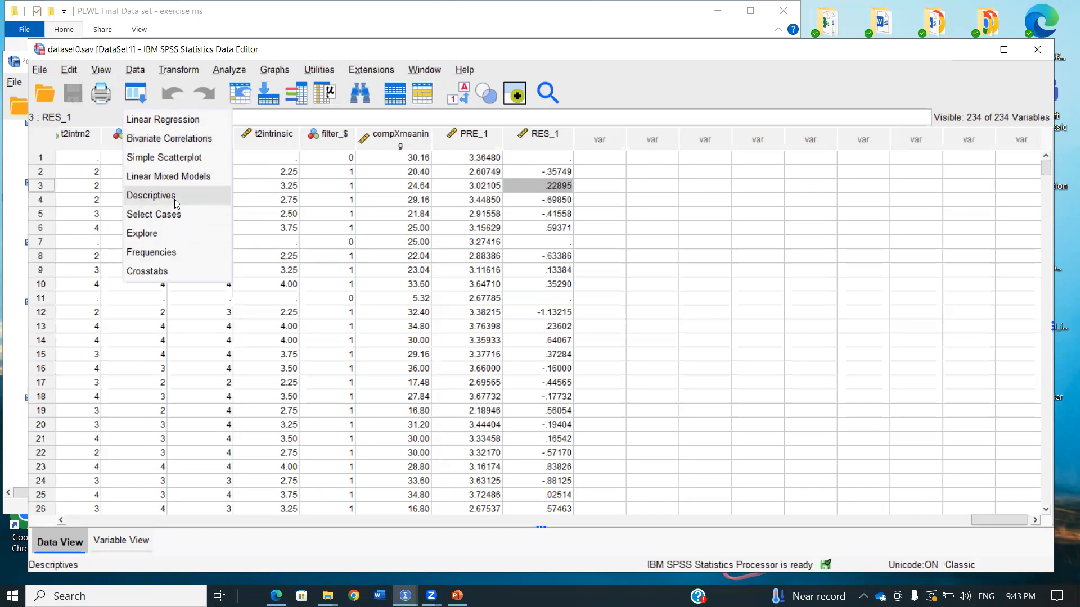
click(148, 195)
scroll(652, 294, down, 20)
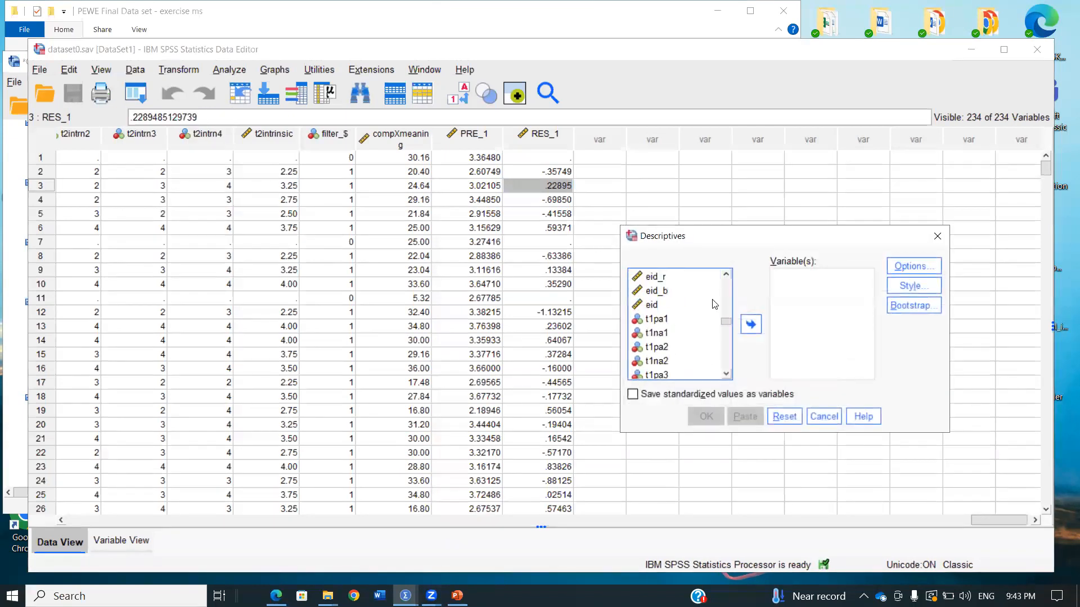
drag(729, 314, 726, 369)
click(684, 362)
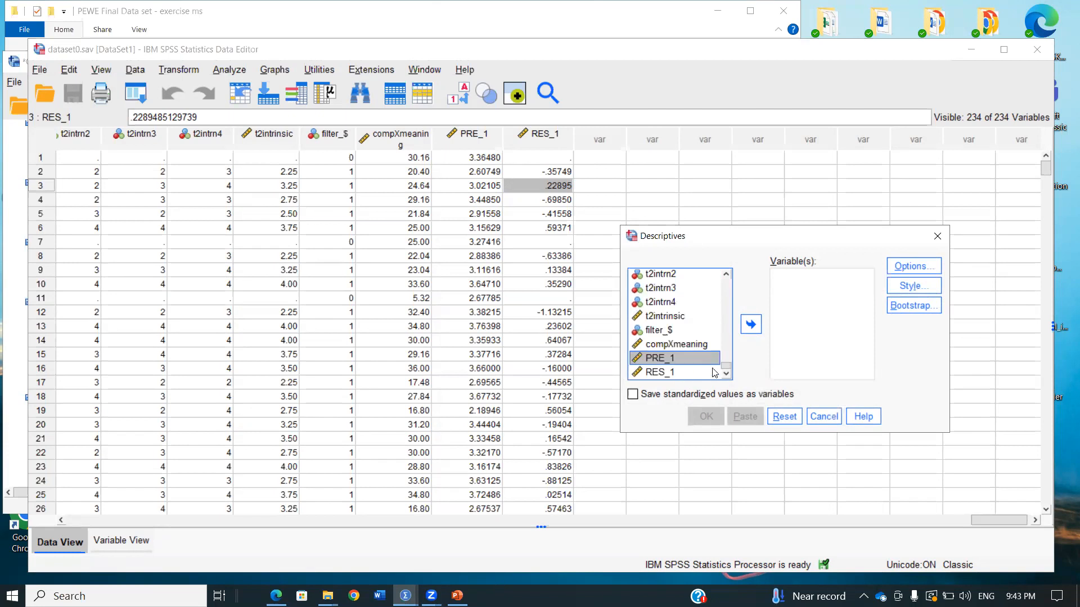
shift+click(690, 377)
click(751, 324)
click(705, 416)
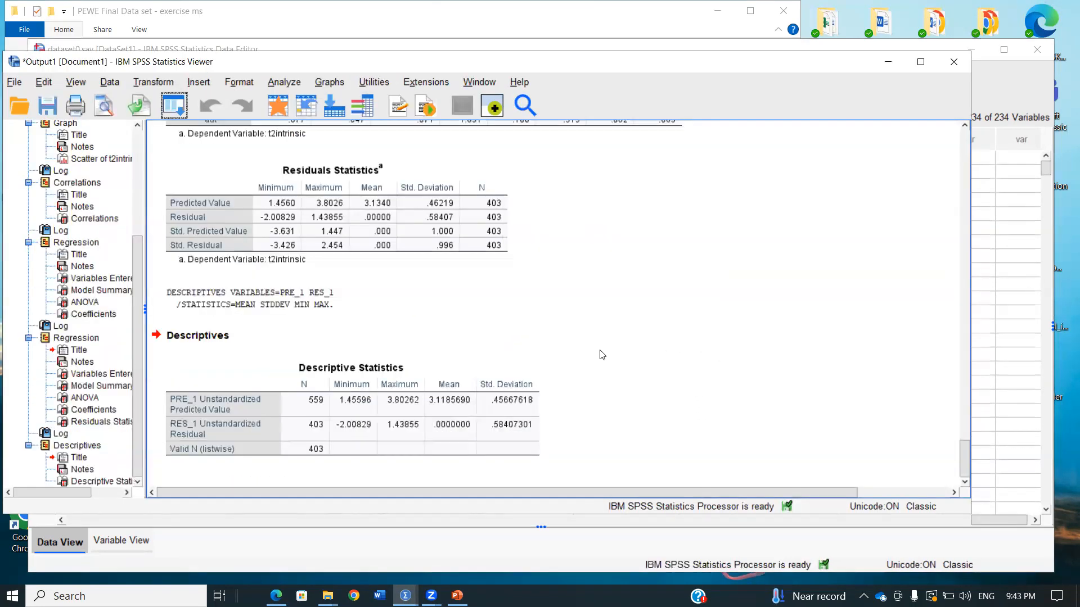
Examine the Descriptive Statistics table for the unstandardized predicted values and residuals
click(404, 438)
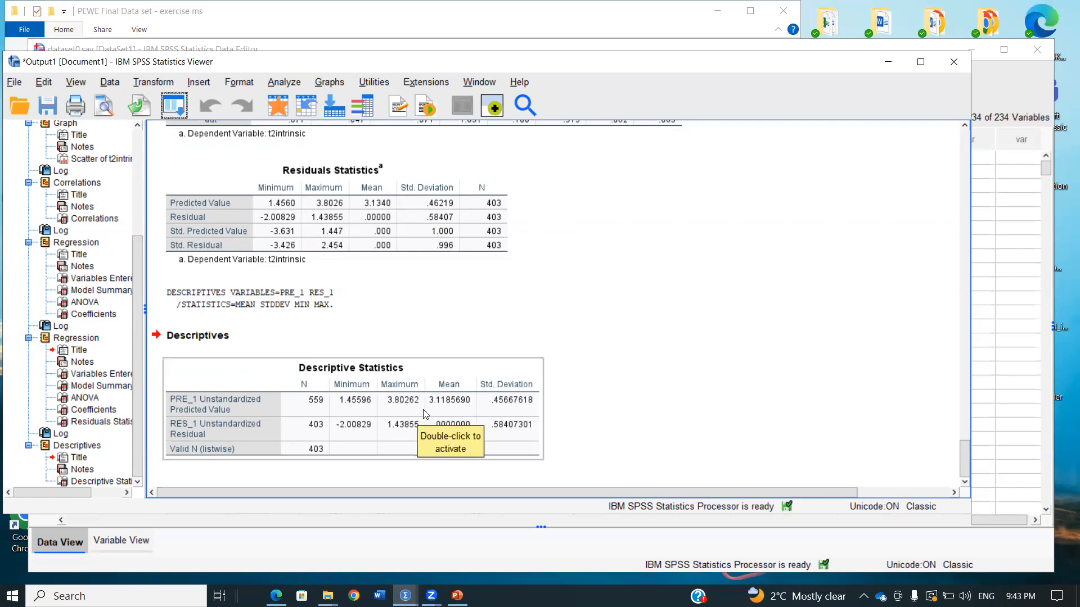
click(443, 332)
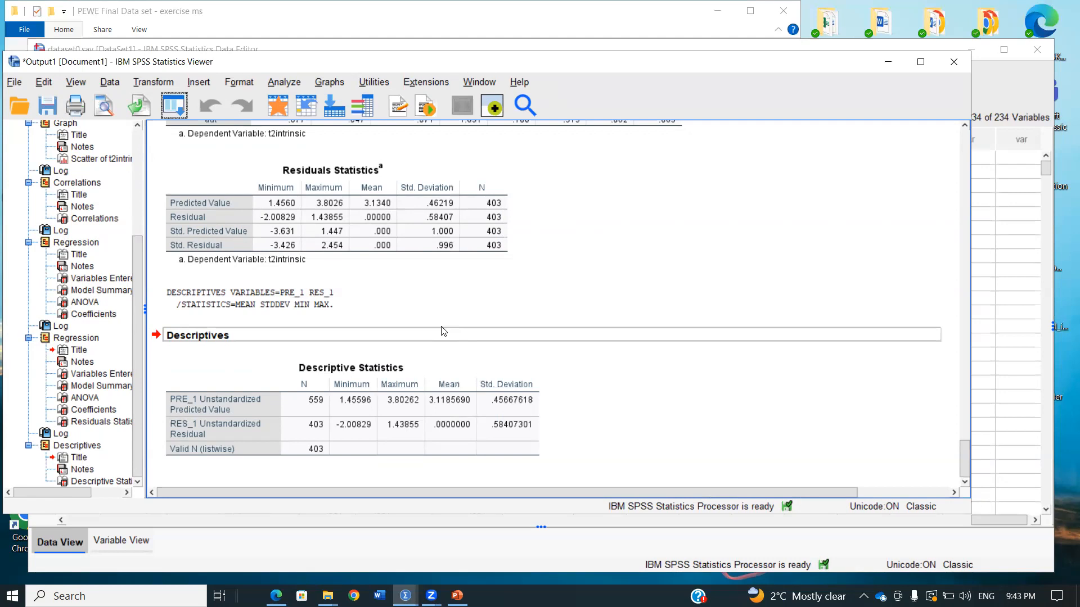
click(397, 393)
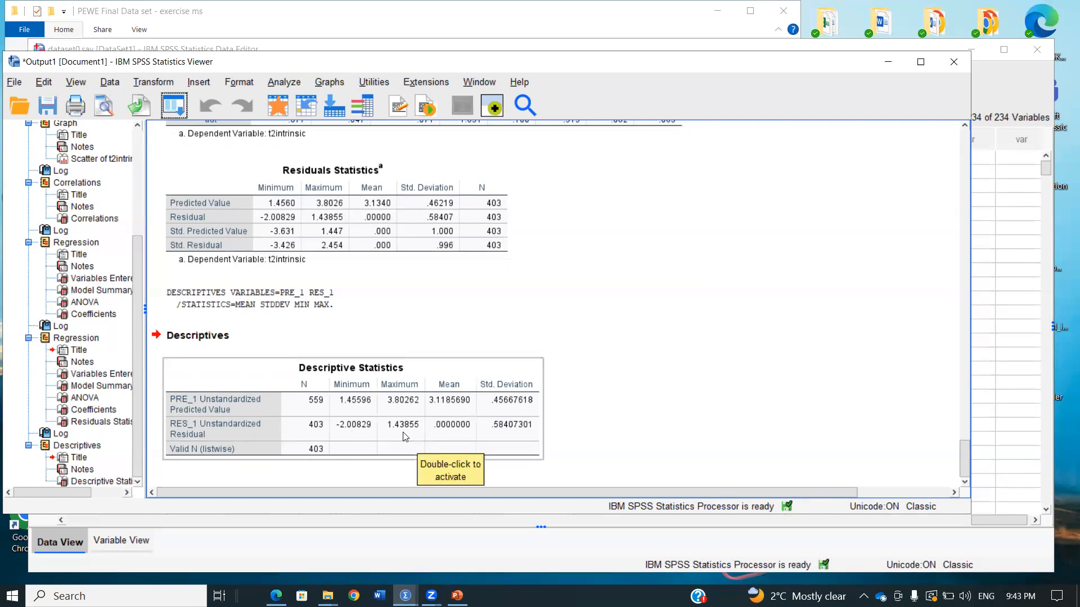
click(179, 106)
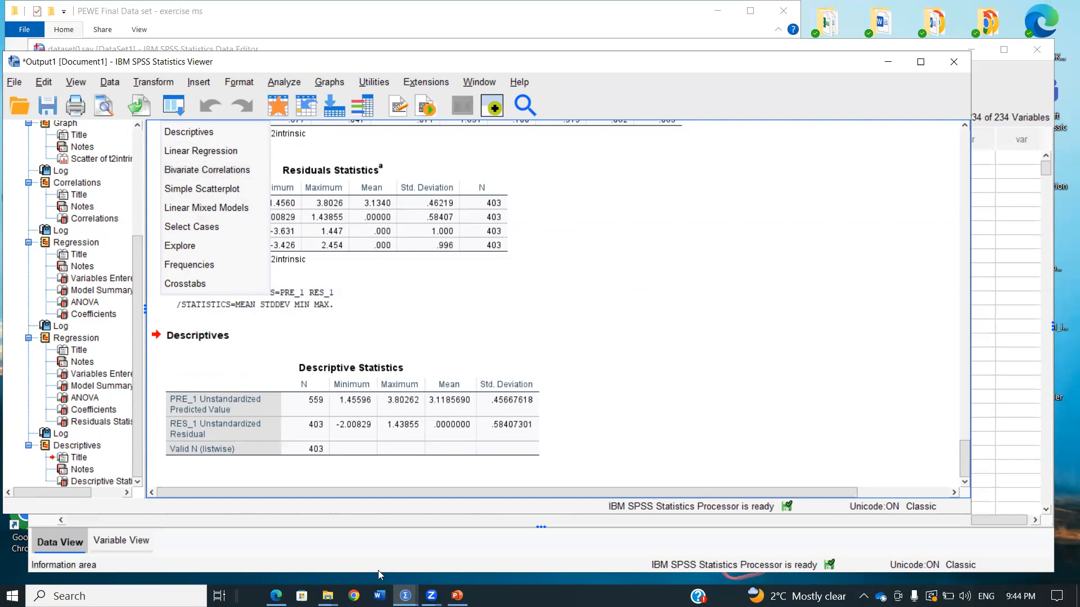
Switch to the PowerPoint regression tutorial and view the conditional distribution graph on the Assumptions slide
click(456, 596)
click(146, 436)
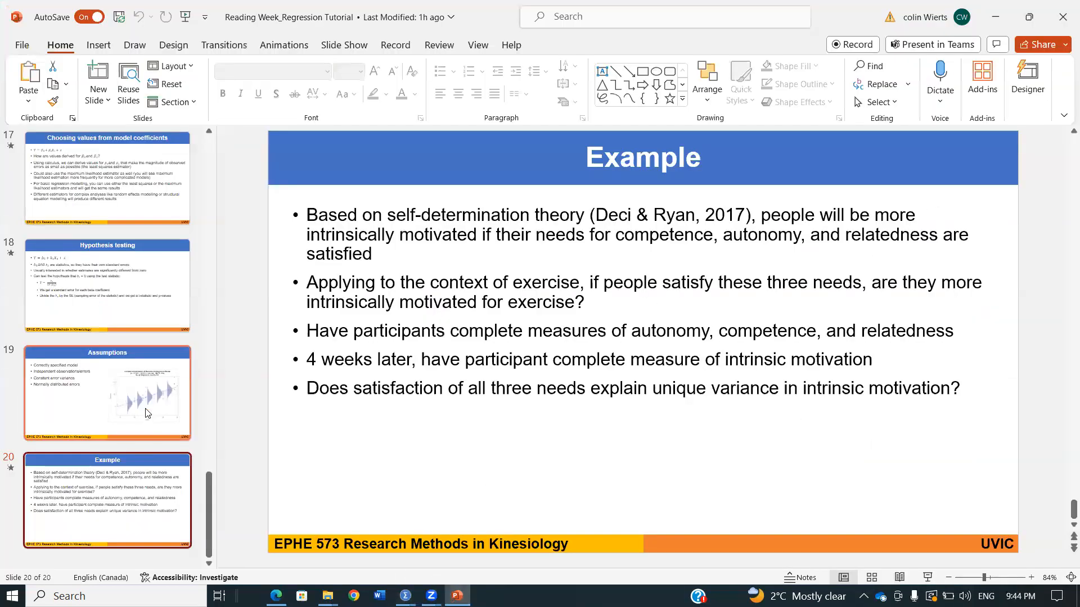
click(815, 343)
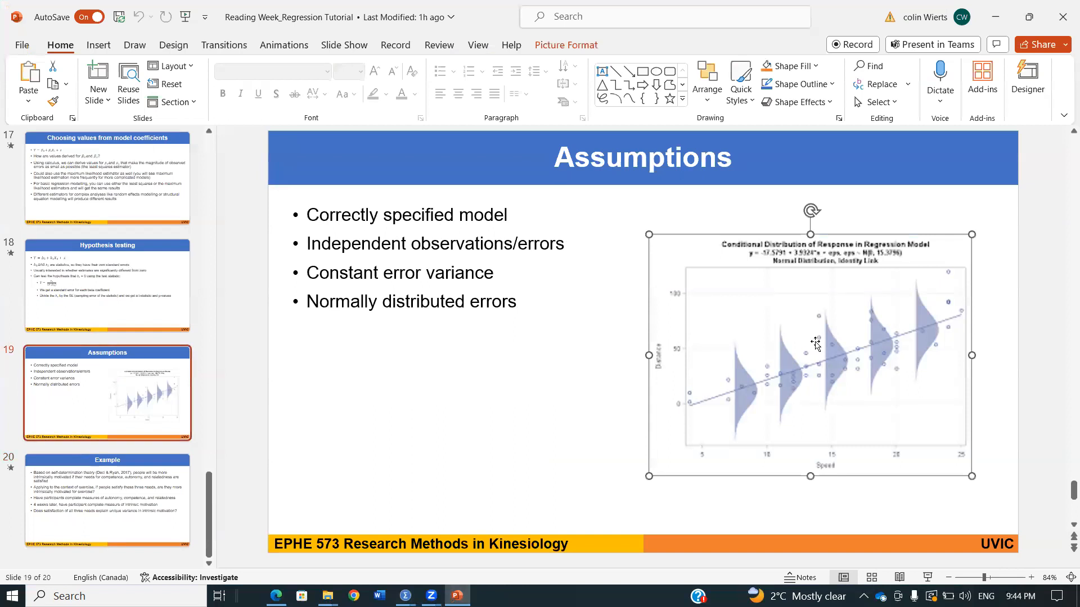